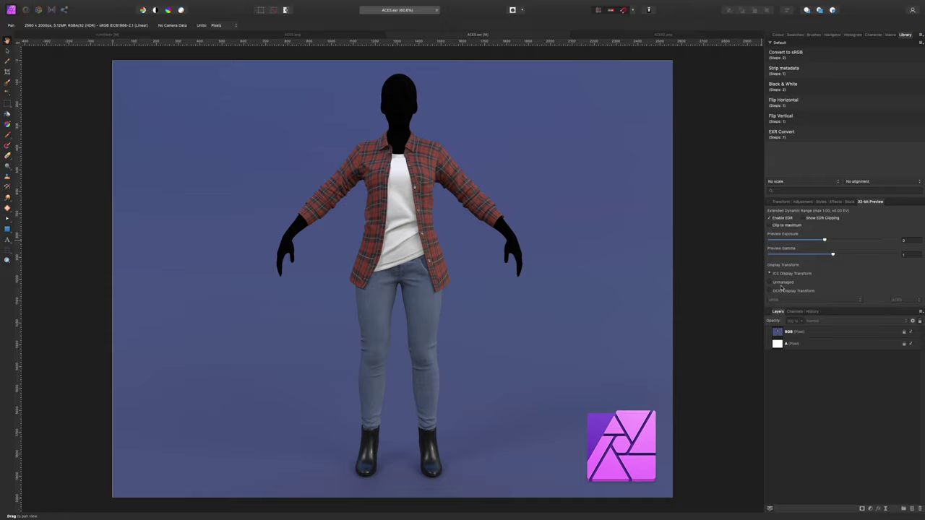
Step: Set the 32-bit Preview's Display Transform to OCIO Display Transform
left_click(780, 289)
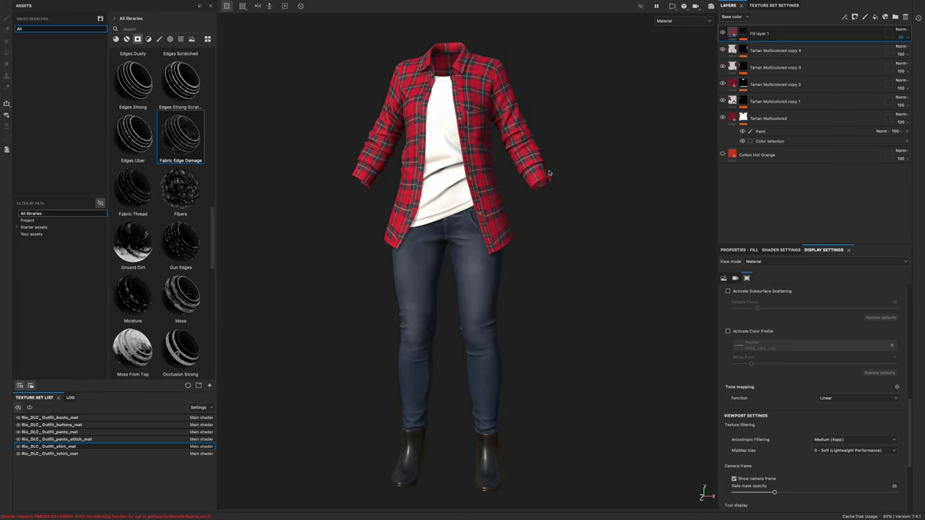
Step: Orbit the outfit to a three-quarter view, enable tone mapping and try the Log function
mouse_move(583, 236)
left_mouse_down("alt")
mouse_move(568, 226)
mouse_move(419, 228)
mouse_move(580, 217)
mouse_move(443, 234)
mouse_move(571, 238)
mouse_move(483, 202)
mouse_move(509, 232)
left_mouse_up("alt")
scroll(905, 420, "up", 5)
left_click(895, 355)
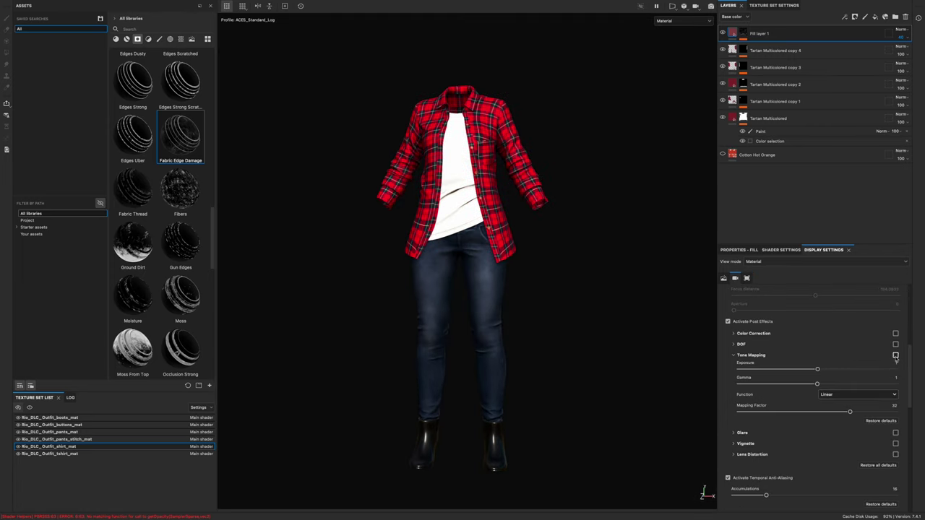
left_click(838, 394)
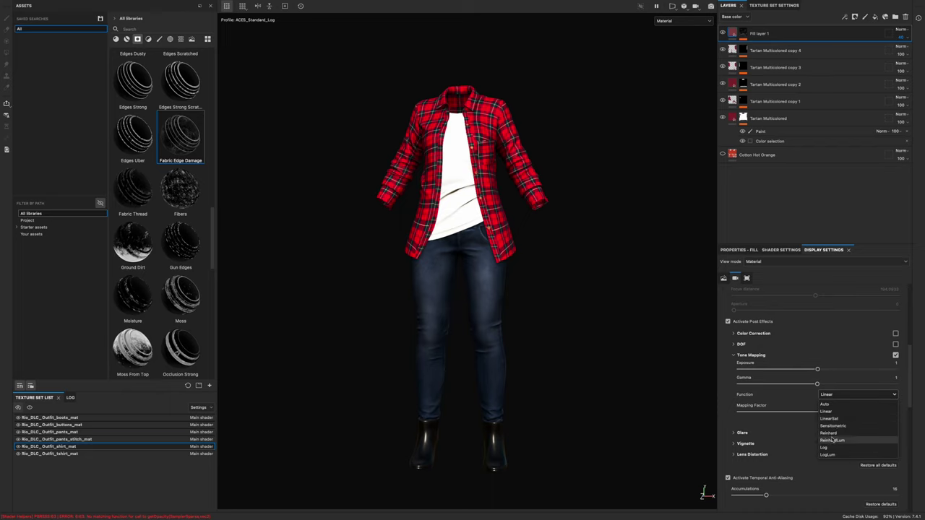
left_click(831, 448)
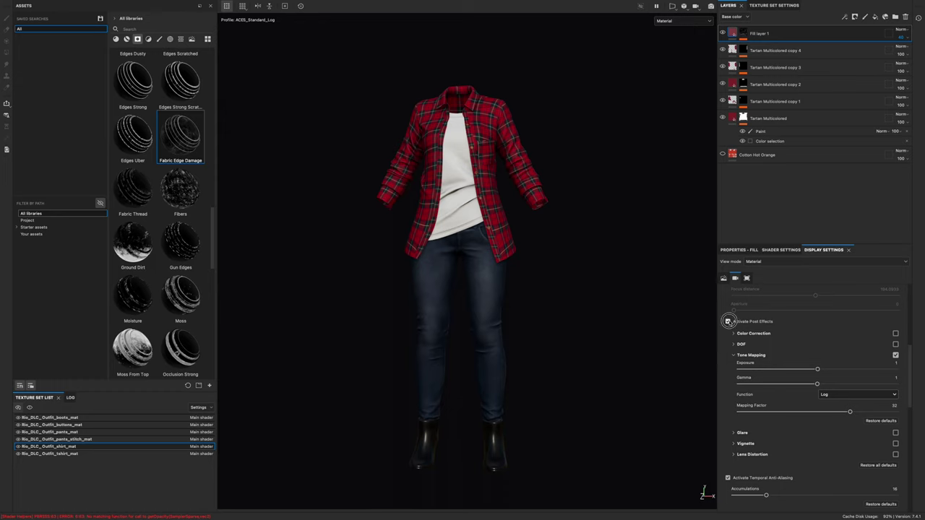
Step: Turn off viewport post effects and the viewport colour profile
left_click(728, 321)
scroll(729, 339, "down", 3)
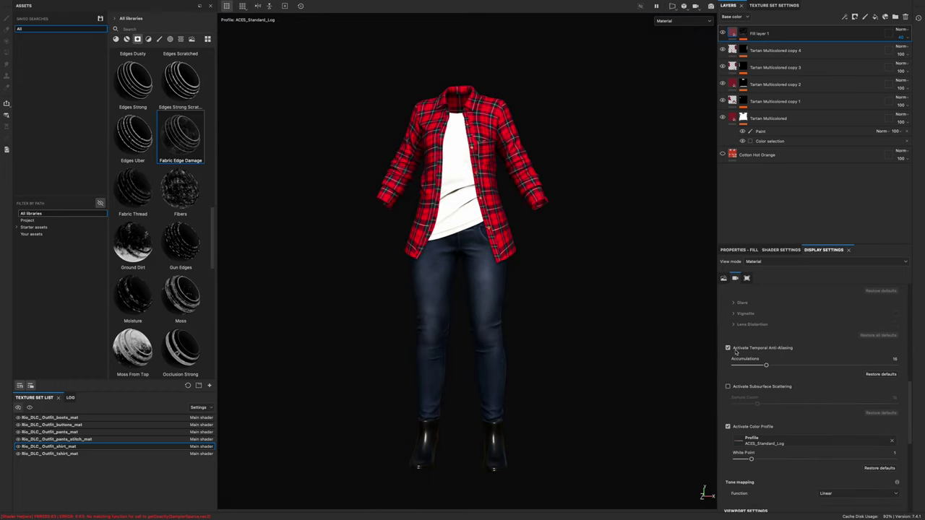
left_click(727, 427)
scroll(731, 423, "down", 3)
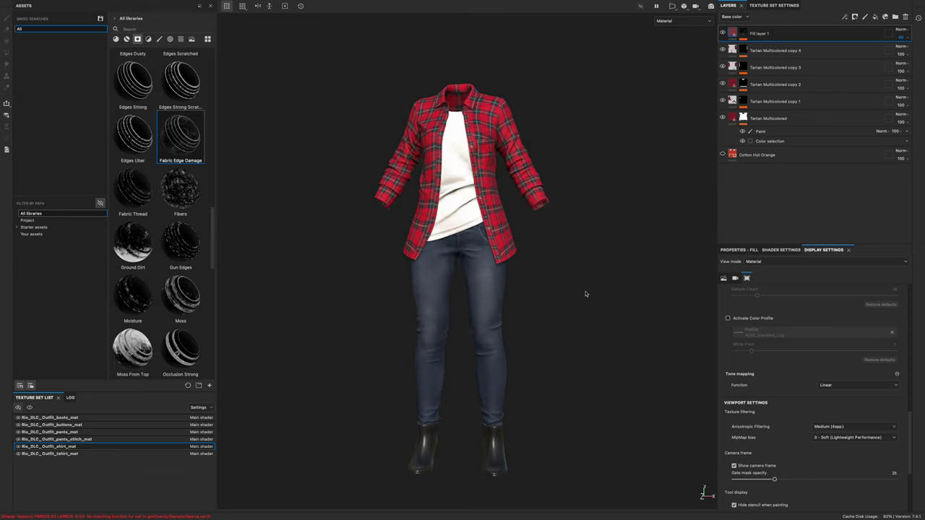
scroll(812, 378, "down", 1)
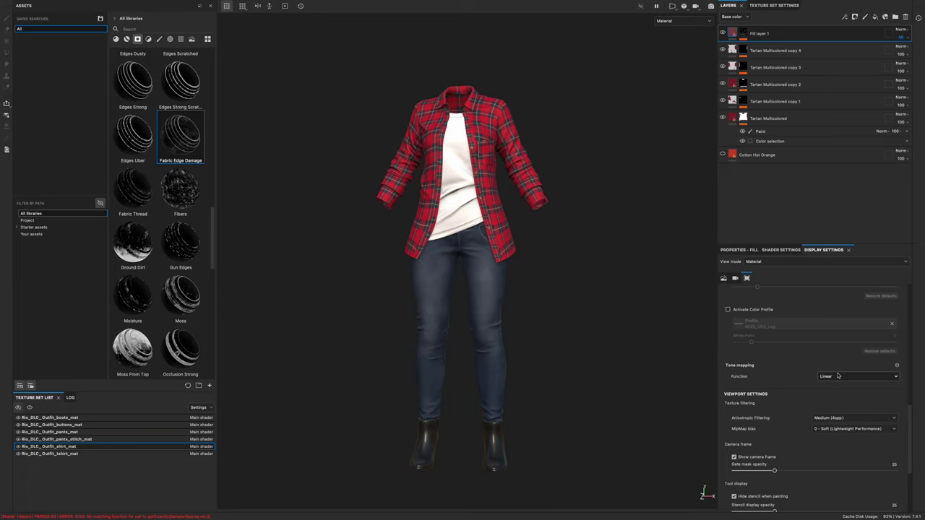
left_click(839, 376)
Step: Set tone mapping to ACES and switch project colour management to OpenColorIO
left_click(827, 393)
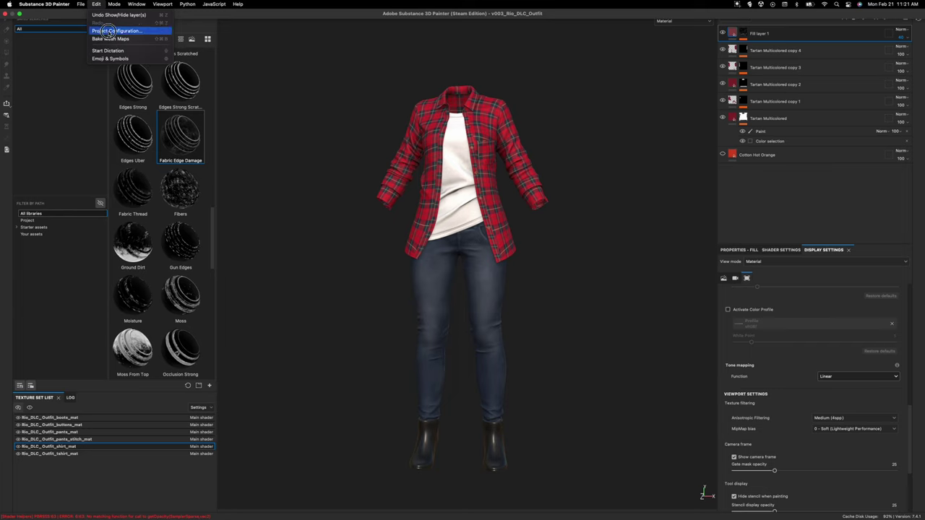
left_click(112, 31)
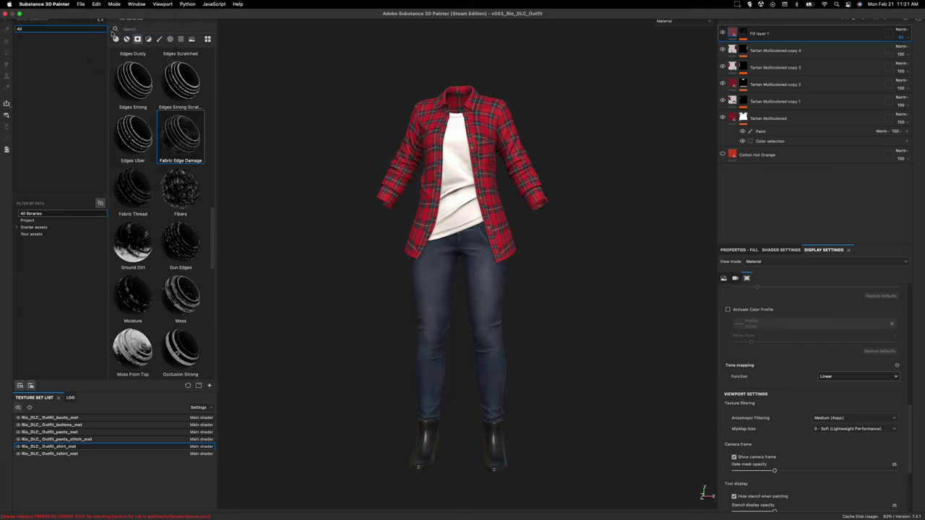
scroll(402, 287, "down", 2)
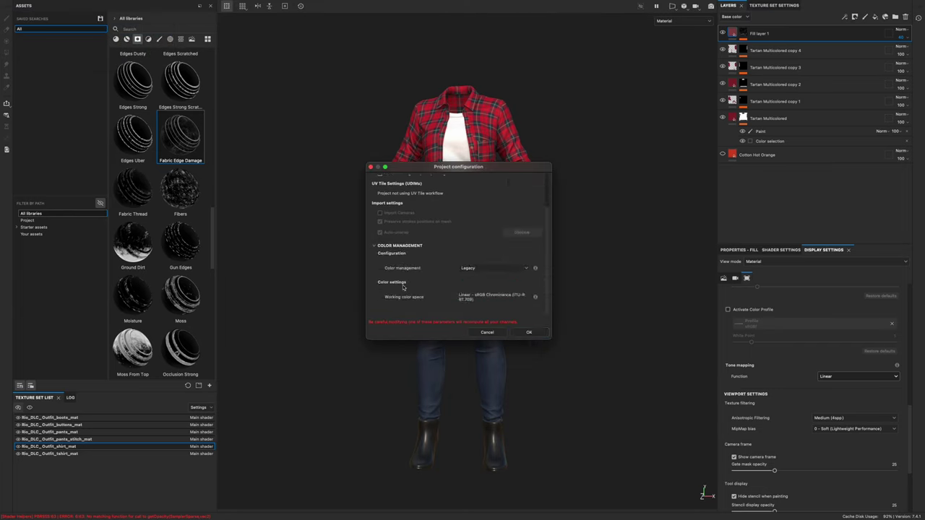
left_click(491, 268)
left_click(474, 285)
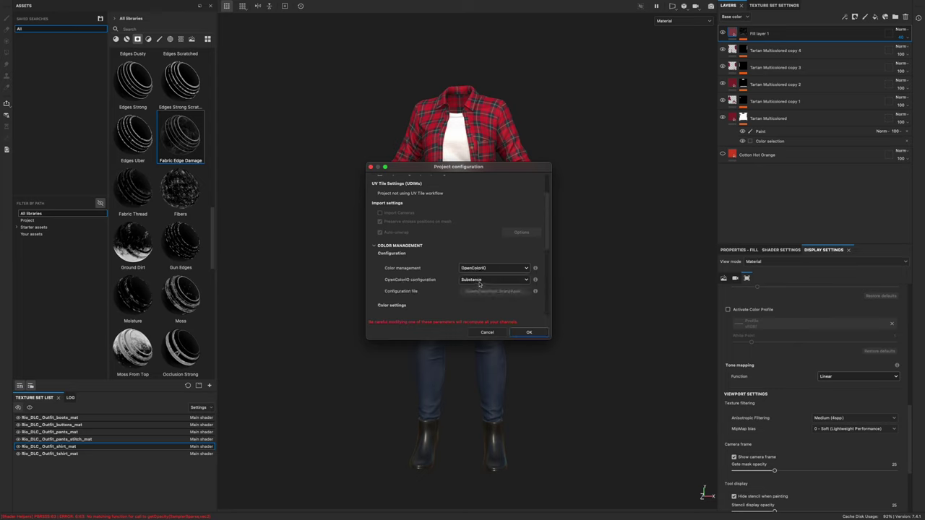
Step: Choose the ACES 1.2 OpenColorIO configuration and apply the project settings
scroll(478, 284, "down", 3)
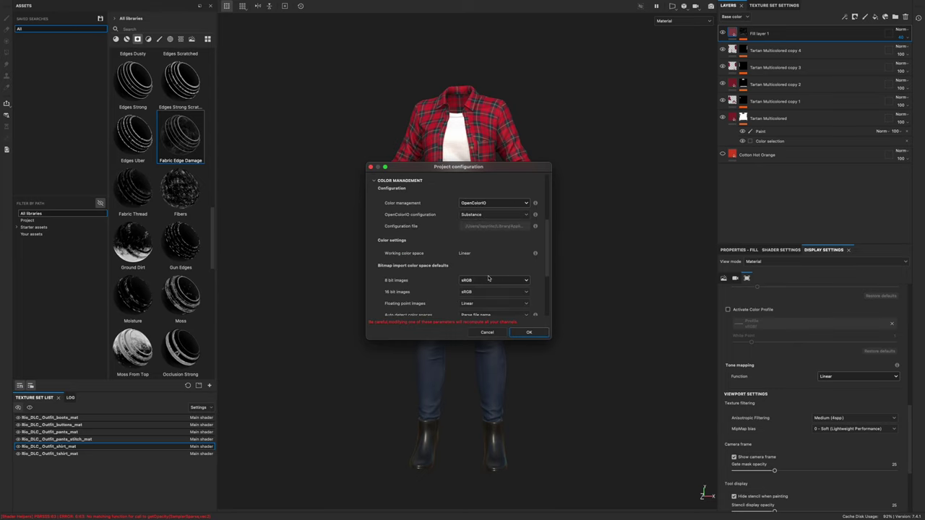
left_click(472, 214)
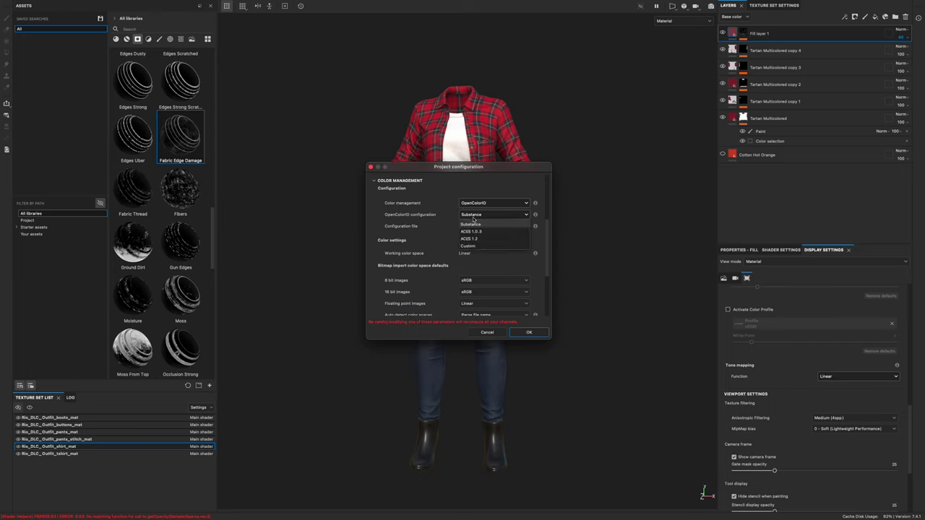
left_click(473, 239)
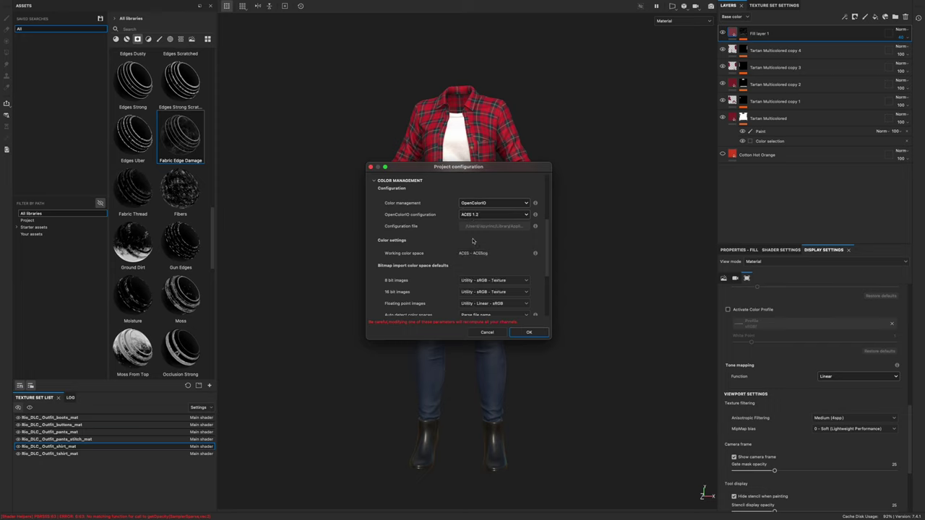
scroll(460, 231, "down", 2)
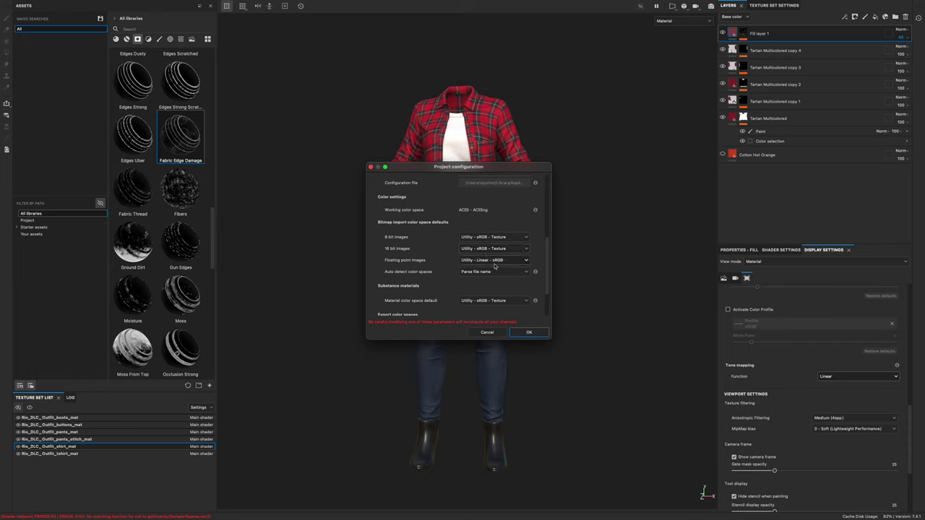
scroll(493, 267, "down", 2)
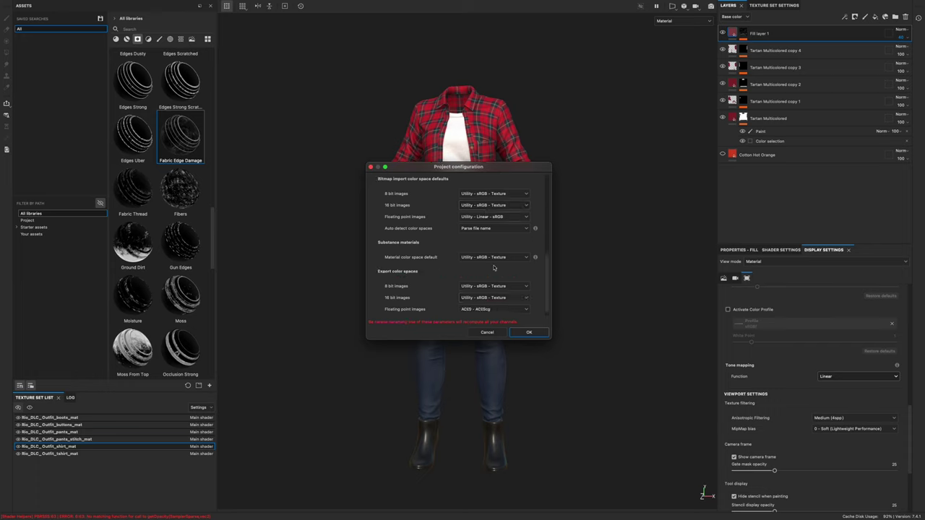
scroll(493, 269, "down", 1)
left_click(528, 332)
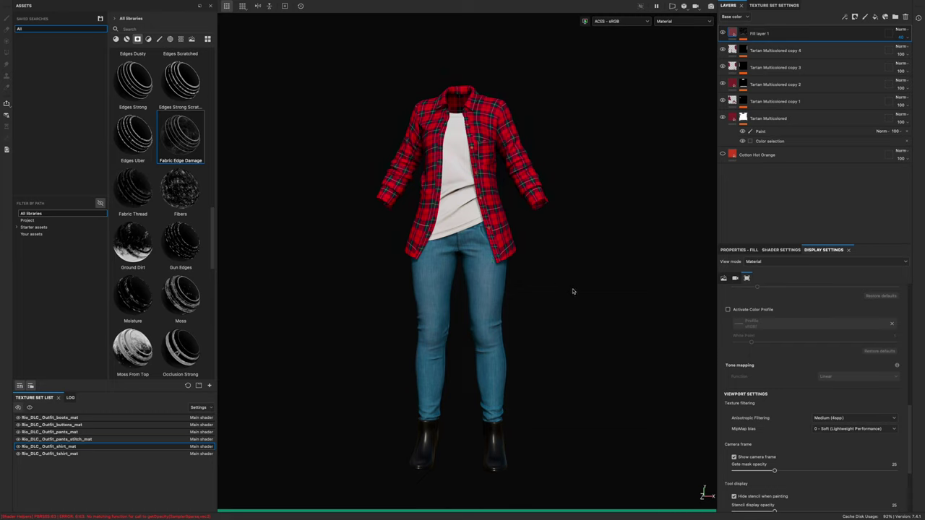
Step: Set Environment Opacity to 11 and Environment Blur to 40 behind the outfit
scroll(765, 442, "up", 2)
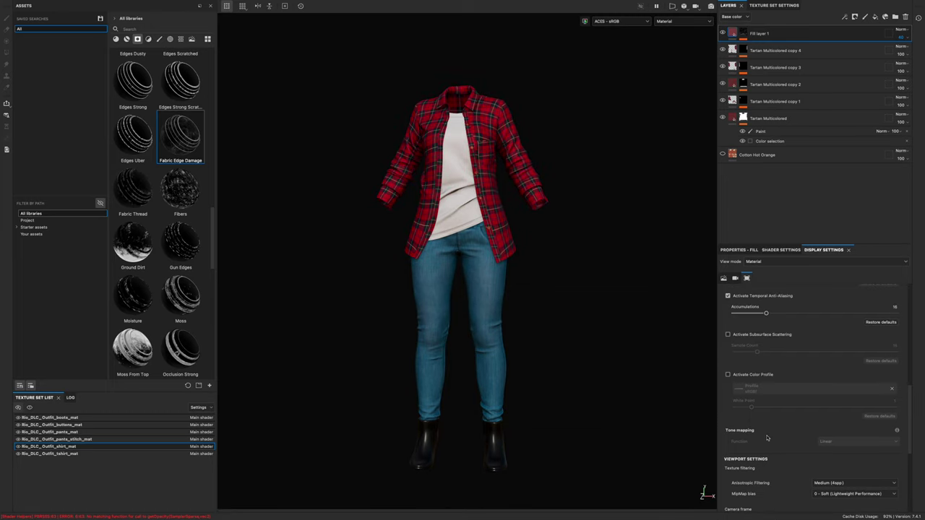
scroll(770, 433, "up", 1)
scroll(770, 430, "up", 3)
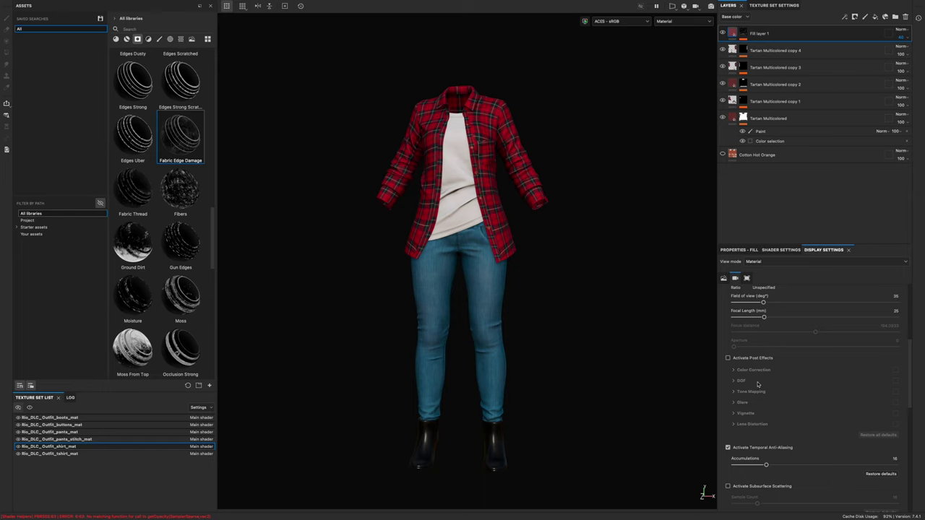
scroll(766, 362, "up", 3)
scroll(771, 347, "up", 2)
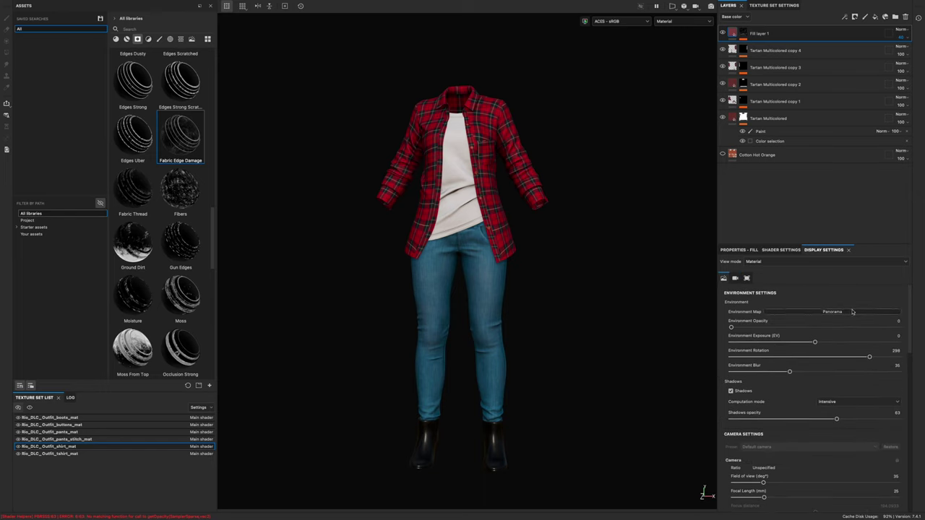
left_click_drag(731, 328, 752, 327)
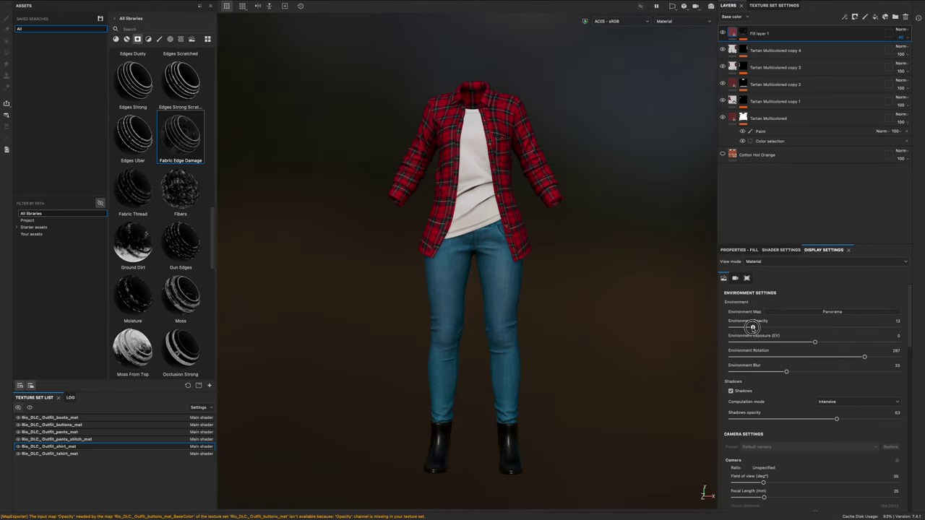
left_click_drag(787, 370, 798, 371)
left_click_drag(752, 327, 749, 327)
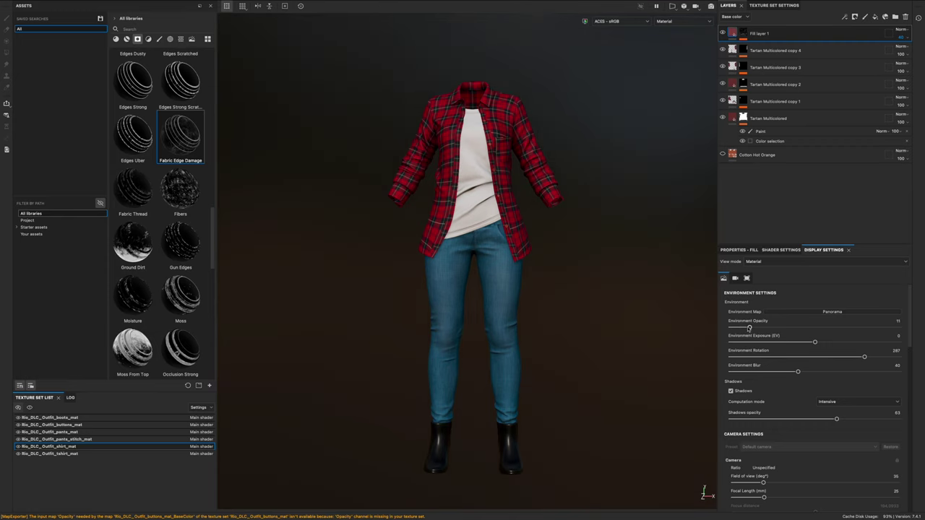
mouse_move(583, 306)
left_mouse_down("alt")
mouse_move(487, 304)
mouse_move(557, 310)
left_mouse_up("alt")
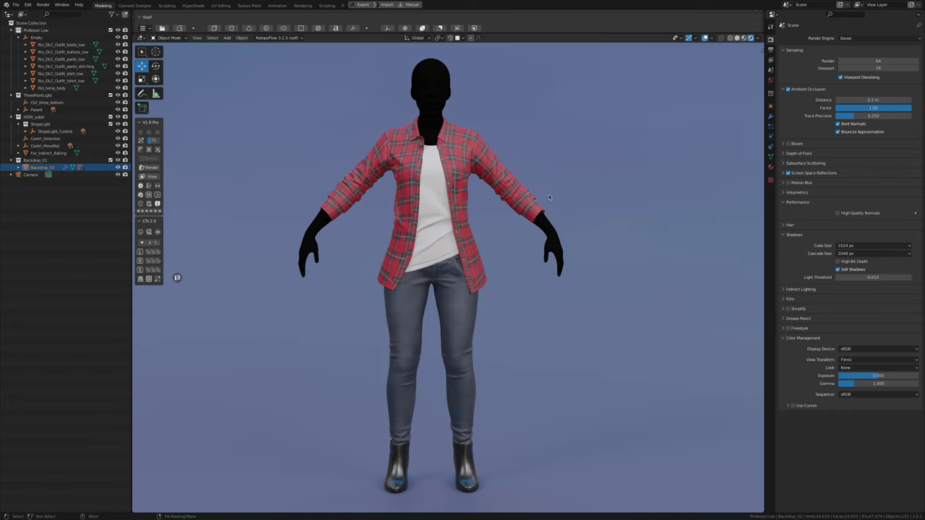
Step: Set the View Transform to Standard and the Look to Medium High Contrast
mouse_move(549, 197)
middle_mouse_down()
mouse_move(562, 195)
mouse_move(513, 197)
mouse_move(603, 198)
mouse_move(542, 200)
mouse_move(549, 192)
middle_mouse_up()
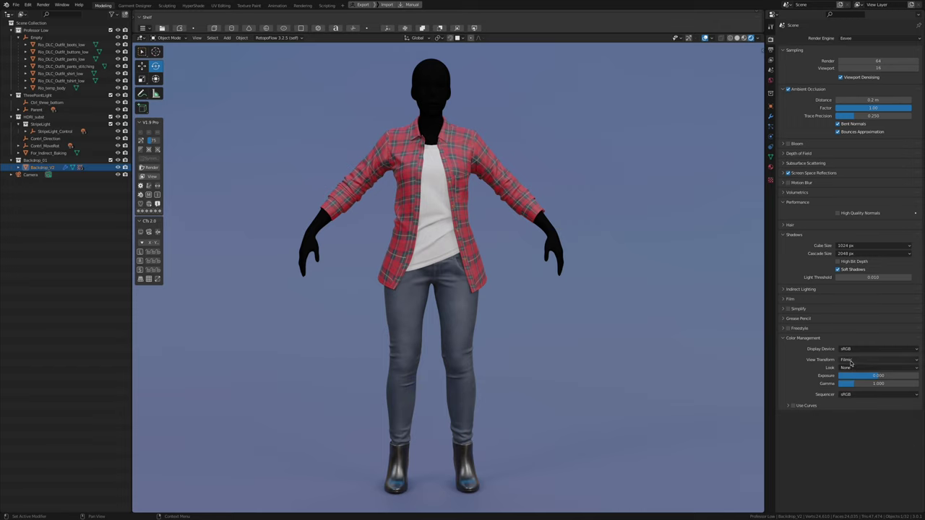
left_click(847, 368)
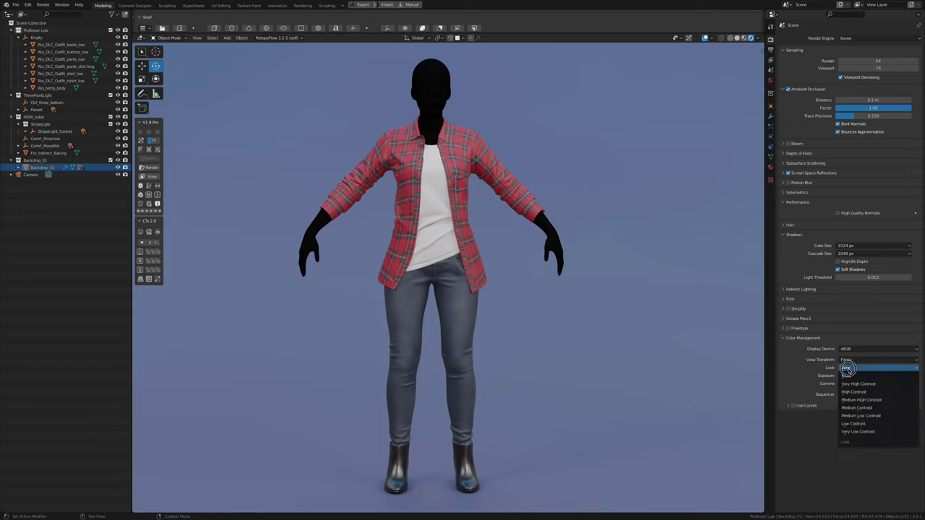
left_click(848, 370)
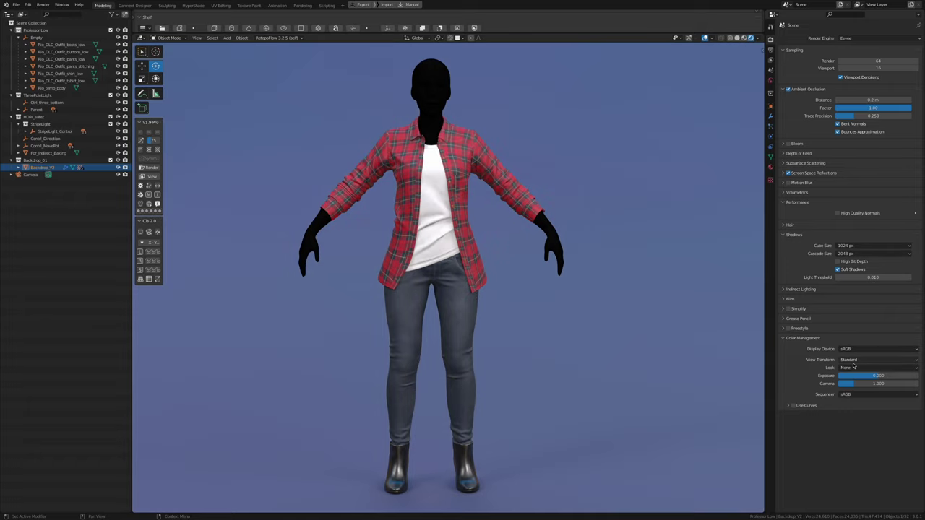
left_click(847, 369)
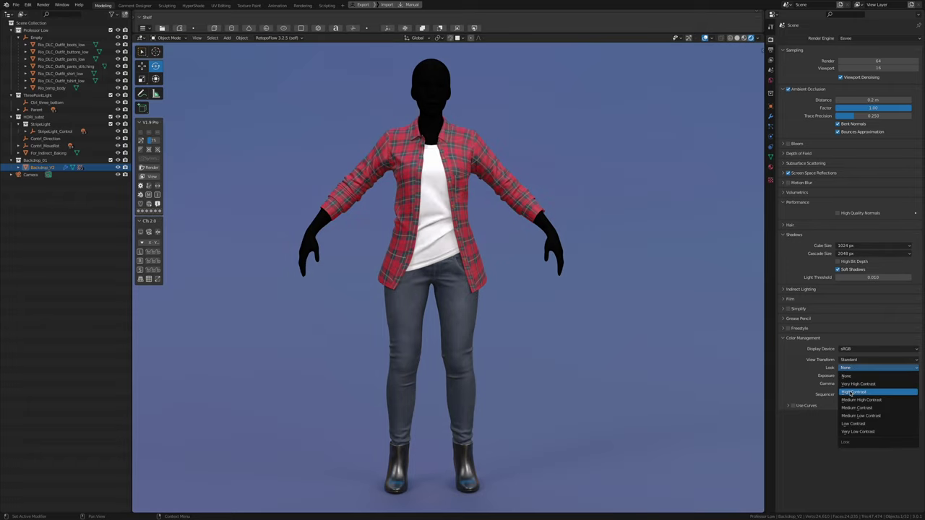
left_click(851, 392)
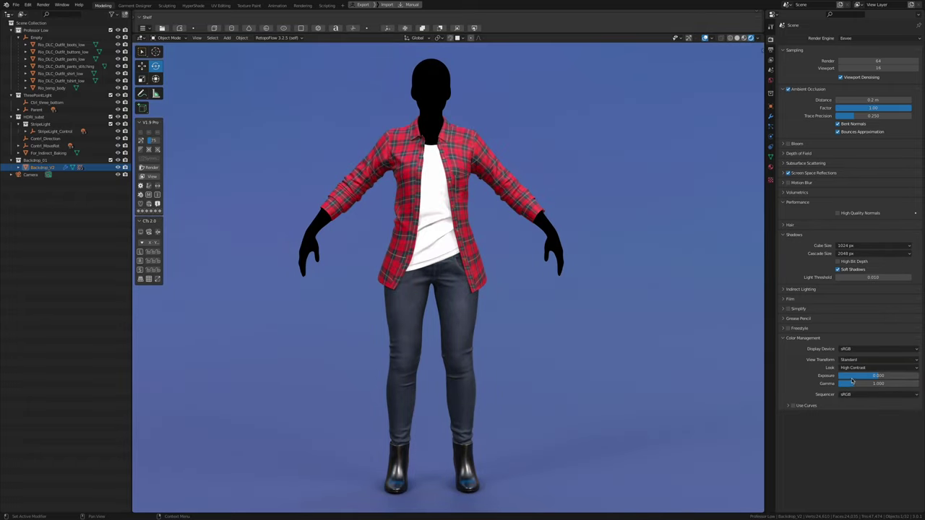
left_click(851, 369)
left_click(853, 402)
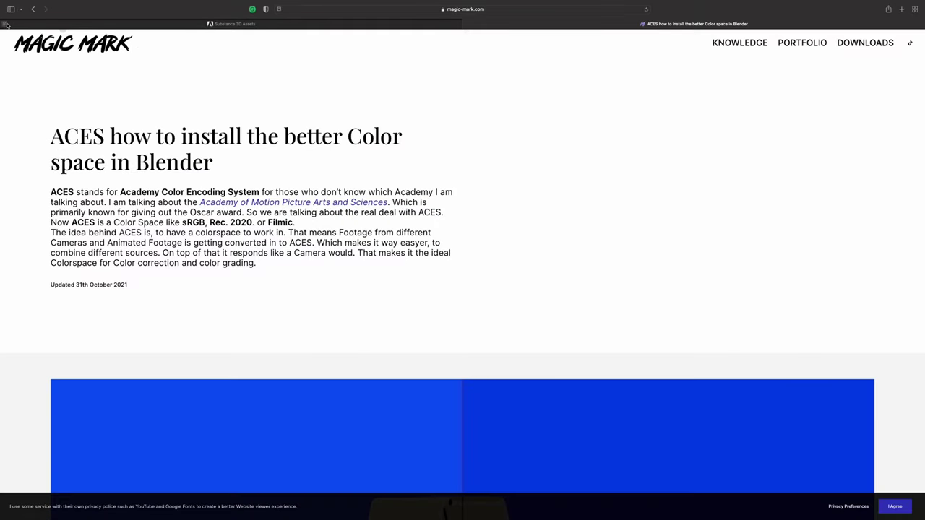
Step: Close the Substance 3D Assets tab and scroll into the ACES article
left_click(5, 24)
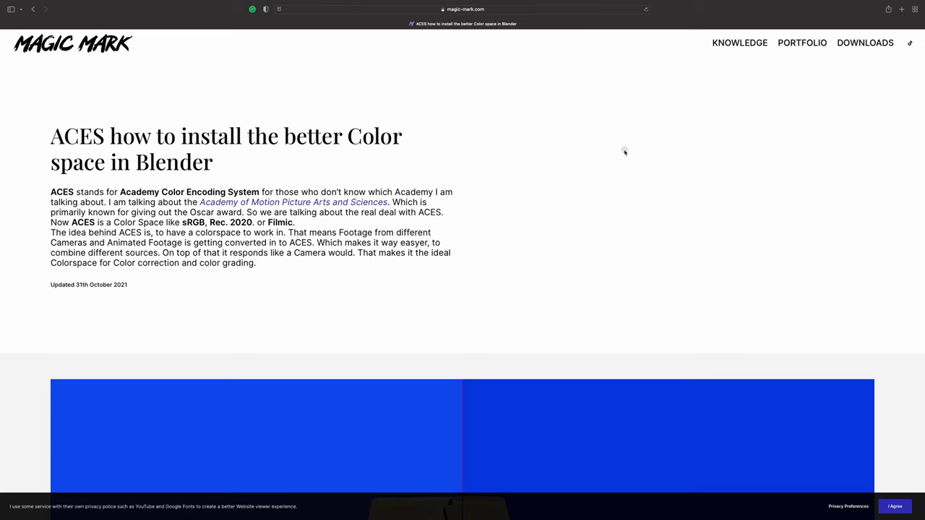
scroll(524, 152, "down", 10)
scroll(523, 152, "down", 5)
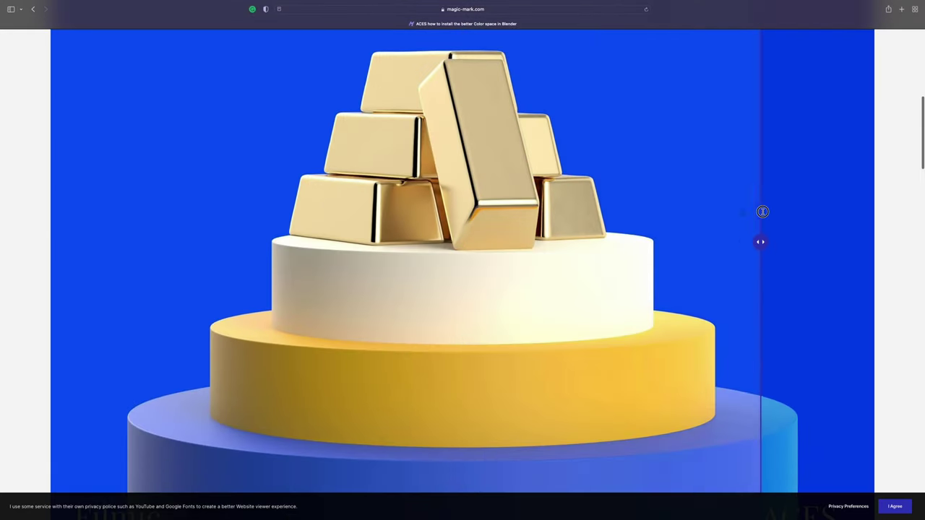
scroll(751, 214, "down", 5)
scroll(419, 240, "up", 2)
Step: Read past the Filmic/ACES comparison down to the texture Color Space screenshot
scroll(556, 363, "up", 1)
scroll(557, 362, "up", 1)
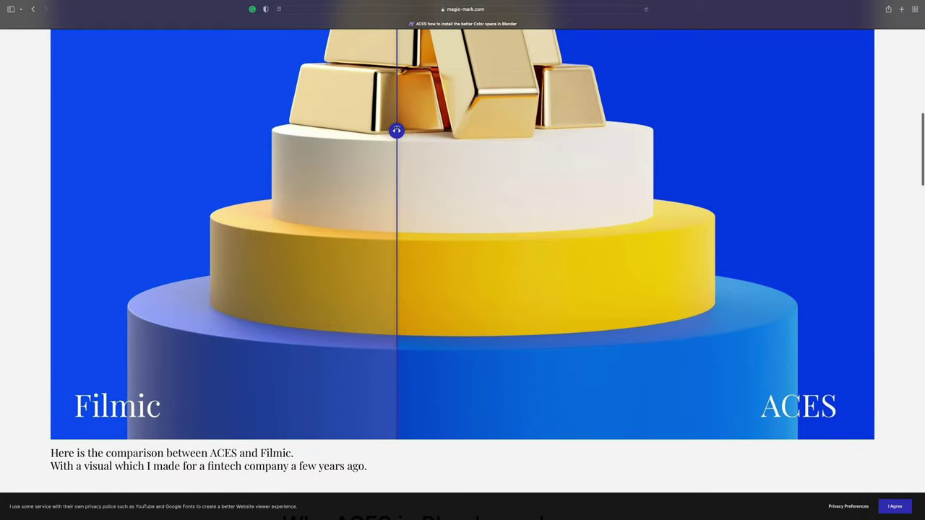
scroll(463, 95, "up", 5)
scroll(465, 95, "down", 4)
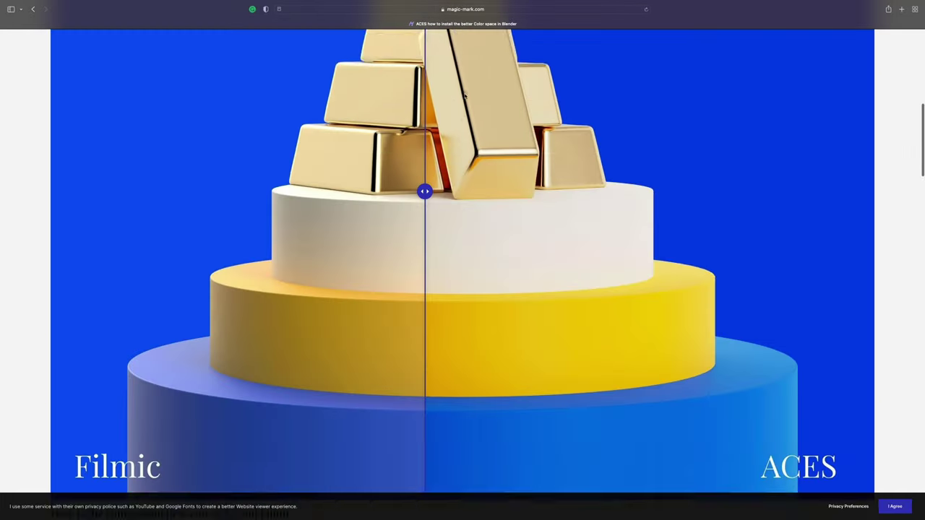
scroll(578, 96, "down", 10)
scroll(696, 96, "down", 5)
scroll(695, 97, "down", 5)
scroll(628, 101, "down", 3)
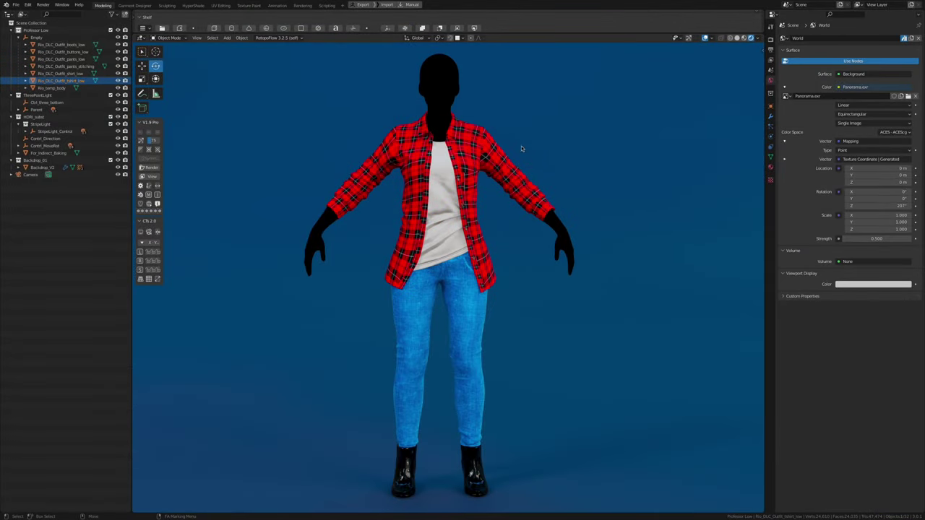
Step: Confirm ACES display with sRGB view and no Look, then rotate the world Z to 189°
left_click(847, 349)
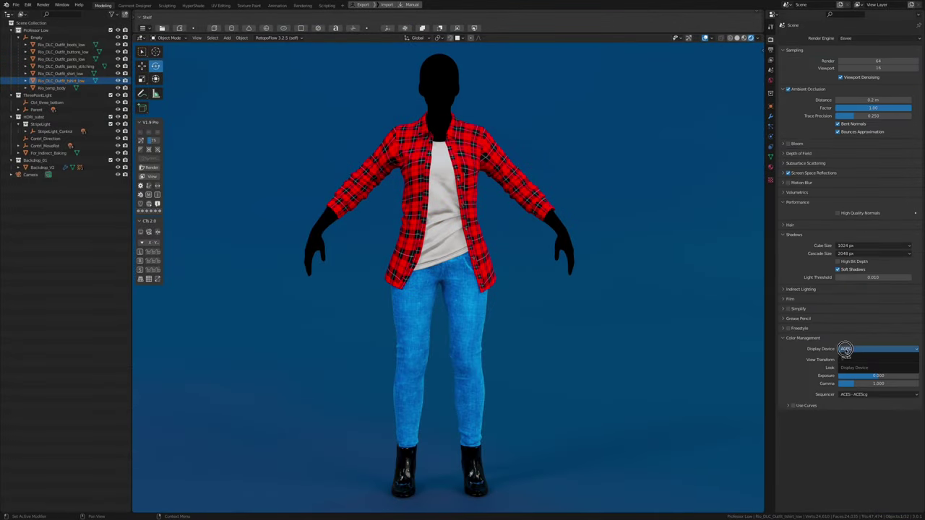
left_click(853, 356)
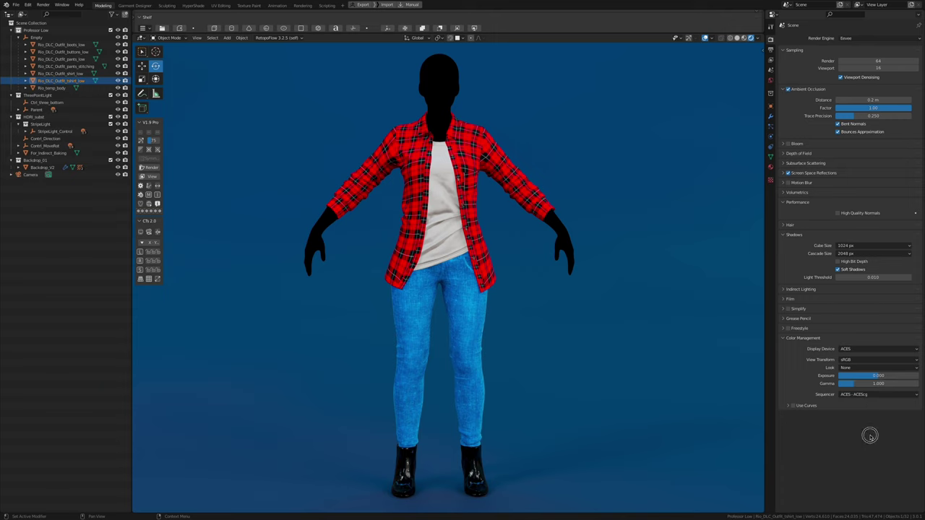
left_click(850, 360)
left_click(860, 368)
left_click(770, 80)
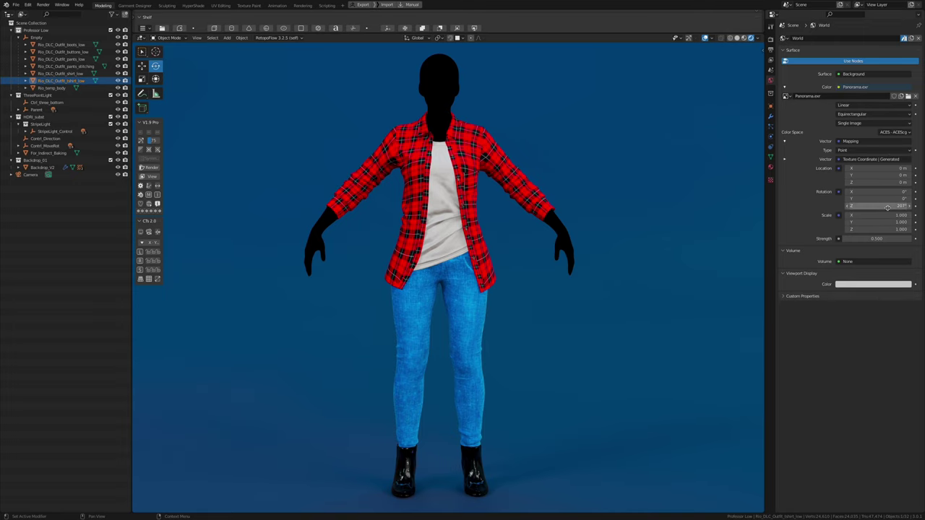
left_click_drag(887, 207, 866, 207)
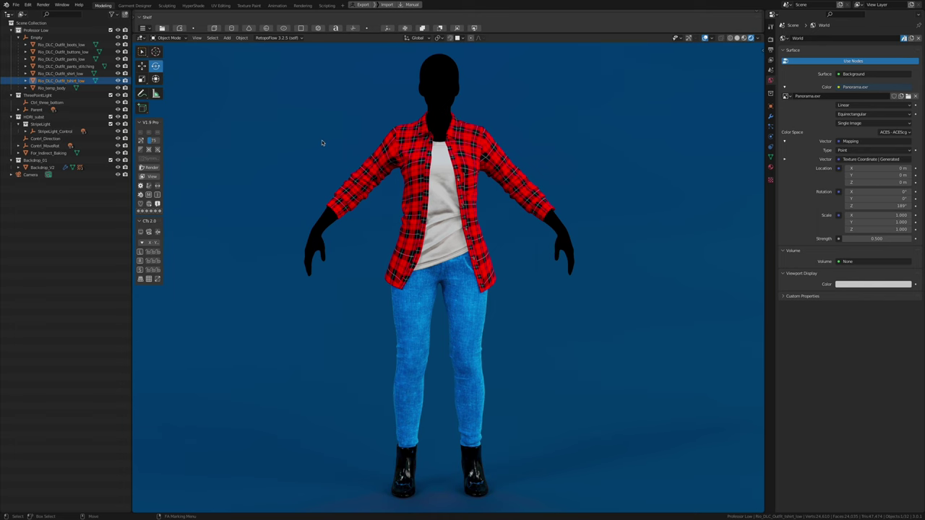
Step: Switch to the HyperShade shading workspace and zoom the view
left_click(192, 5)
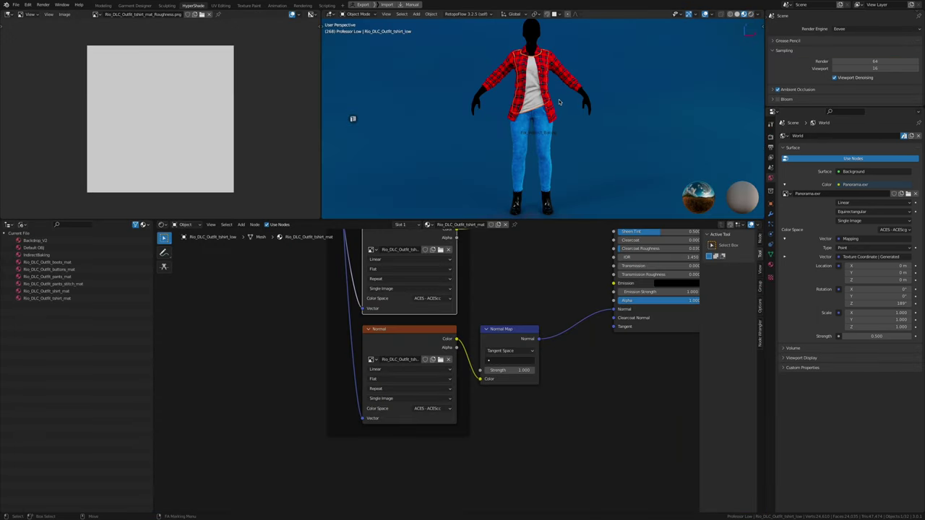
scroll(572, 97, "up", 2)
scroll(484, 333, "down", 1)
scroll(484, 333, "down", 1)
scroll(484, 333, "down", 2)
scroll(484, 333, "down", 1)
scroll(568, 342, "down", 1)
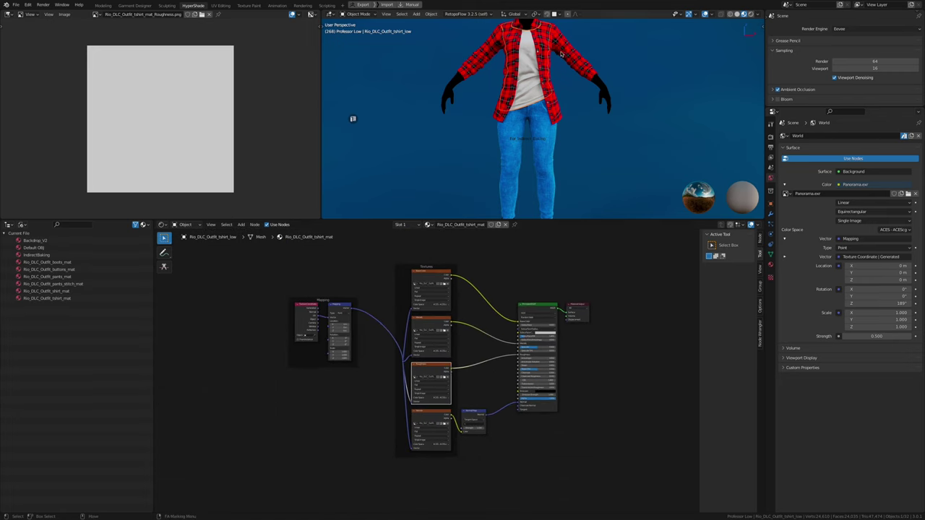
scroll(572, 96, "up", 2)
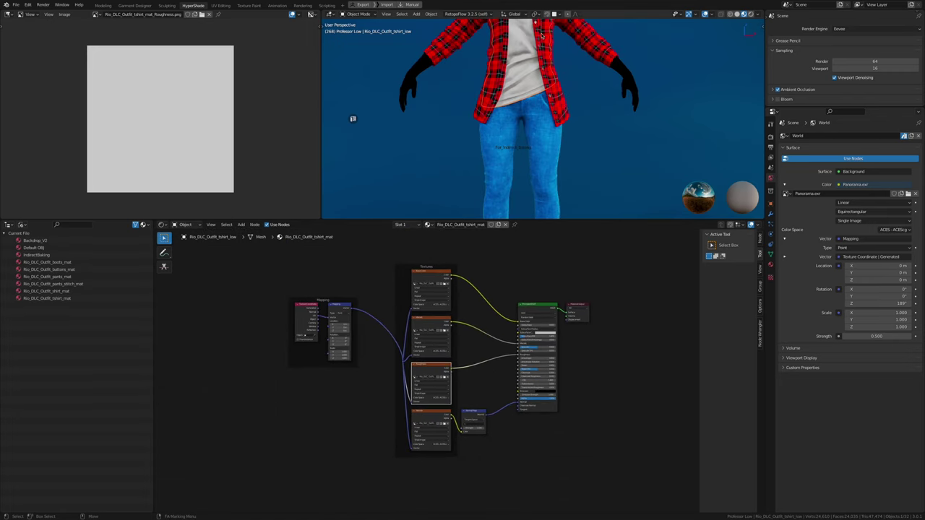
Step: Select the shirt and bring its texture nodes' Color Space settings into view
middle_click_drag(567, 51, 566, 136, "shift")
left_click(566, 135)
scroll(469, 296, "up", 2)
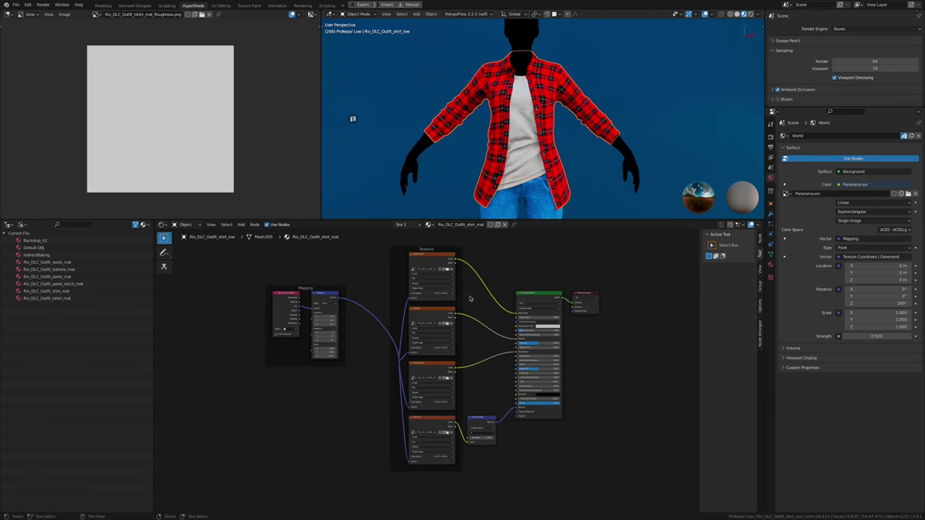
scroll(473, 291, "up", 1)
scroll(502, 276, "up", 1)
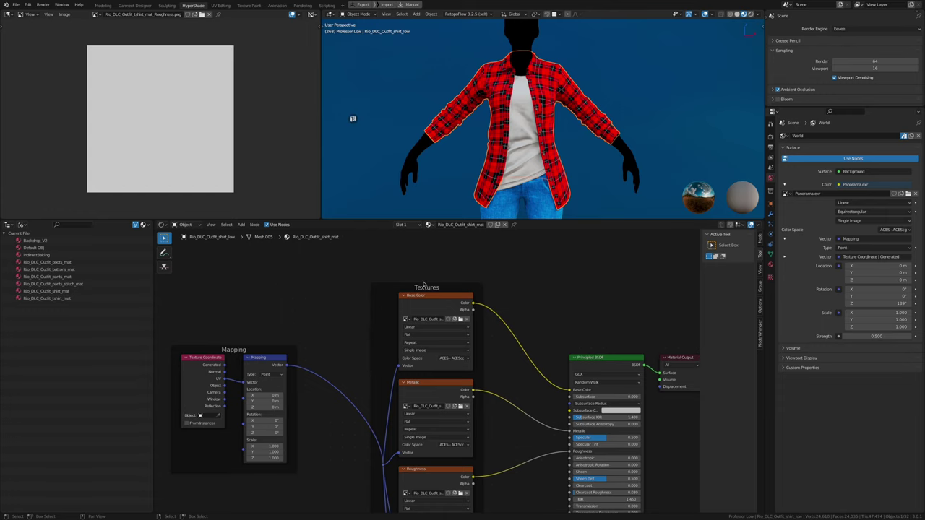
middle_click_drag(500, 365, 492, 318)
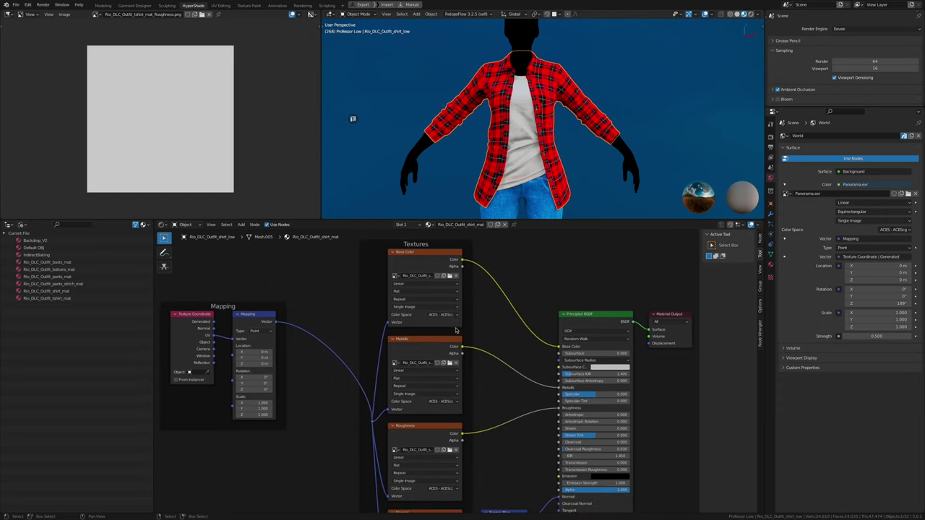
mouse_move(451, 358)
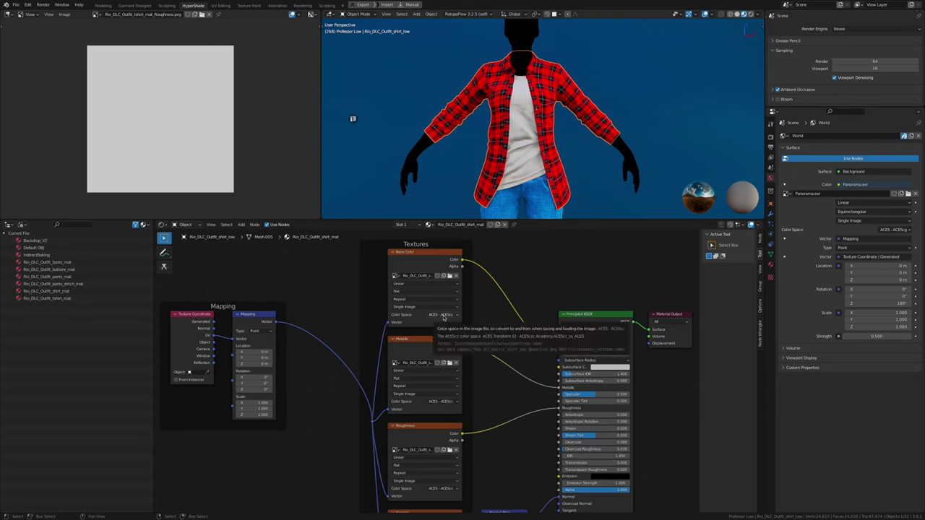
left_click(443, 317)
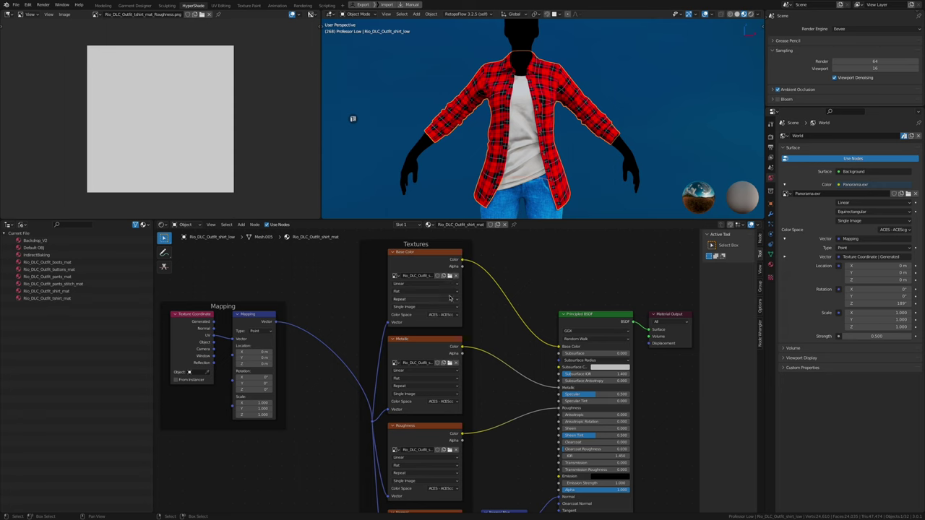
Step: Show the Base Color Image Texture in the Image Editor and zoom in and out on the plaid shirt
left_click(451, 279)
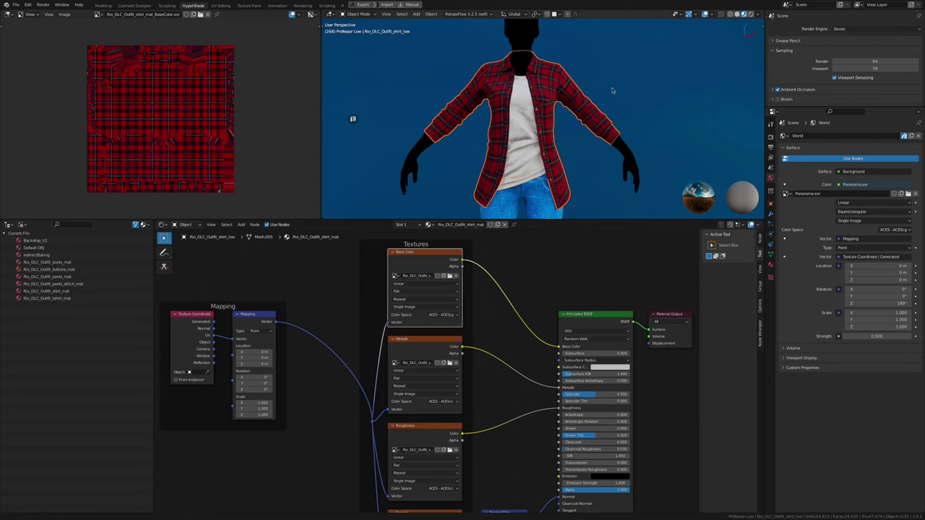
scroll(618, 163, "up", 8)
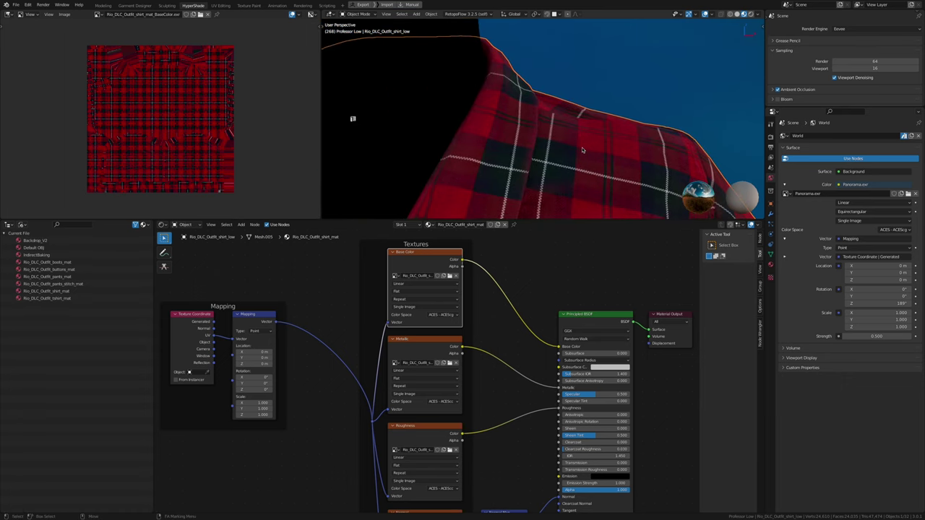
scroll(575, 152, "down", 5)
scroll(576, 153, "down", 5)
scroll(623, 108, "up", 4)
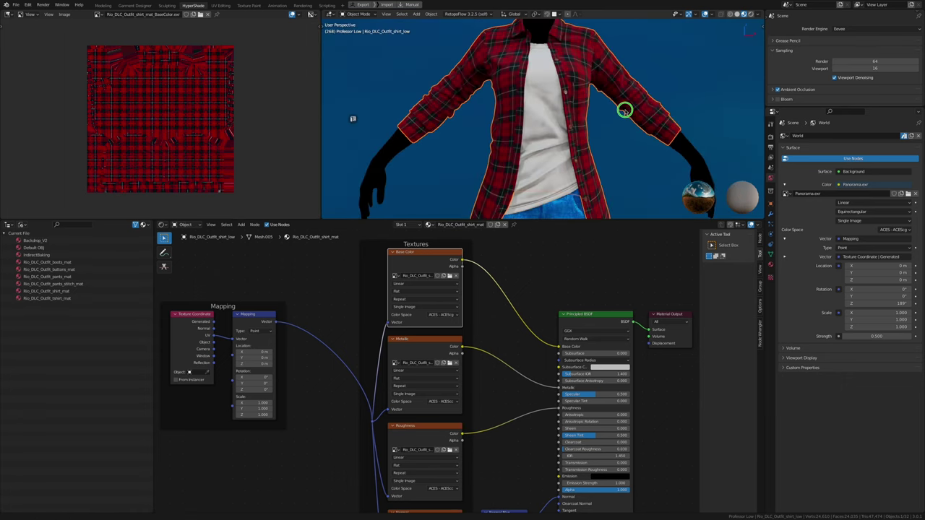
scroll(585, 149, "down", 2)
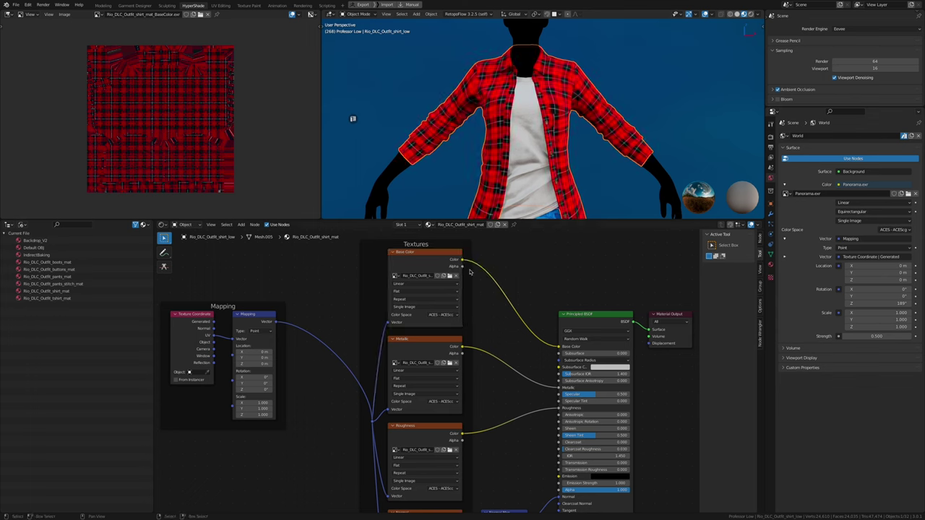
Step: Set the Base Color texture's colour space to Utility - sRGB - Texture
left_click(455, 315)
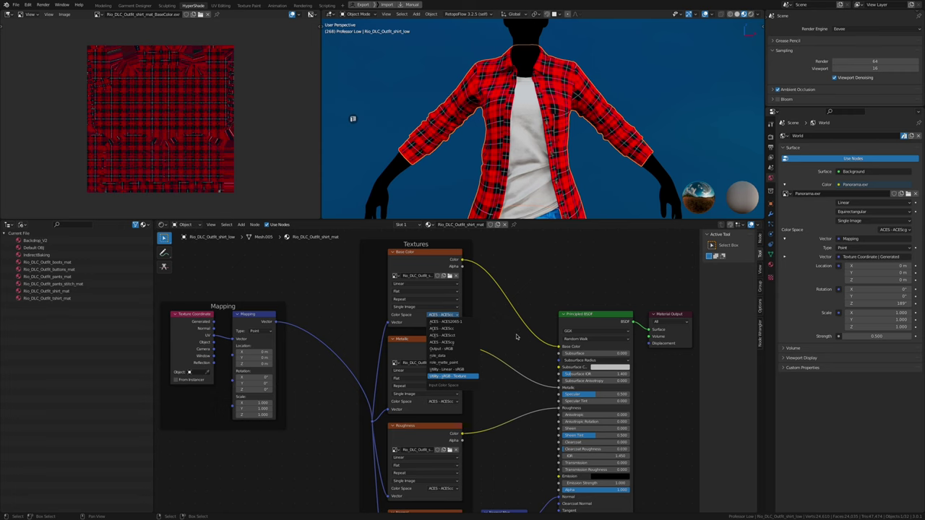
key("Return")
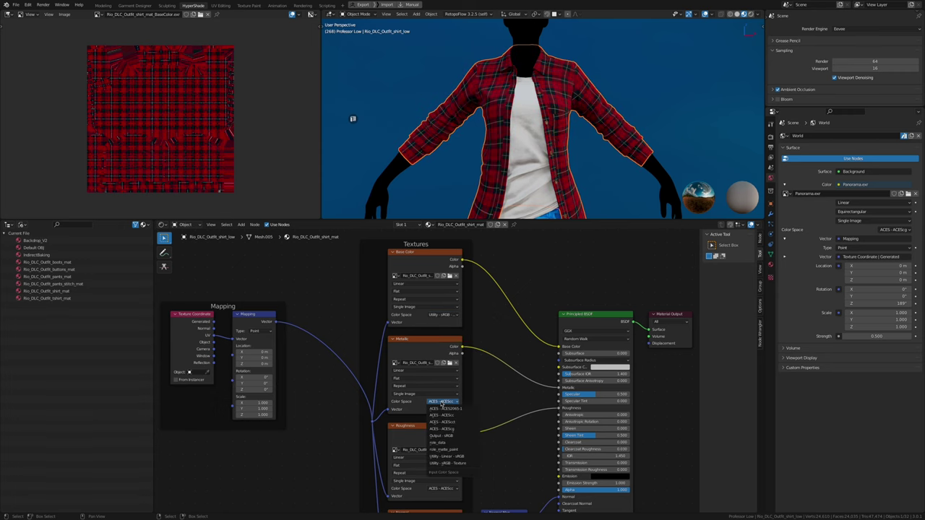
middle_click_drag(426, 431, 434, 352)
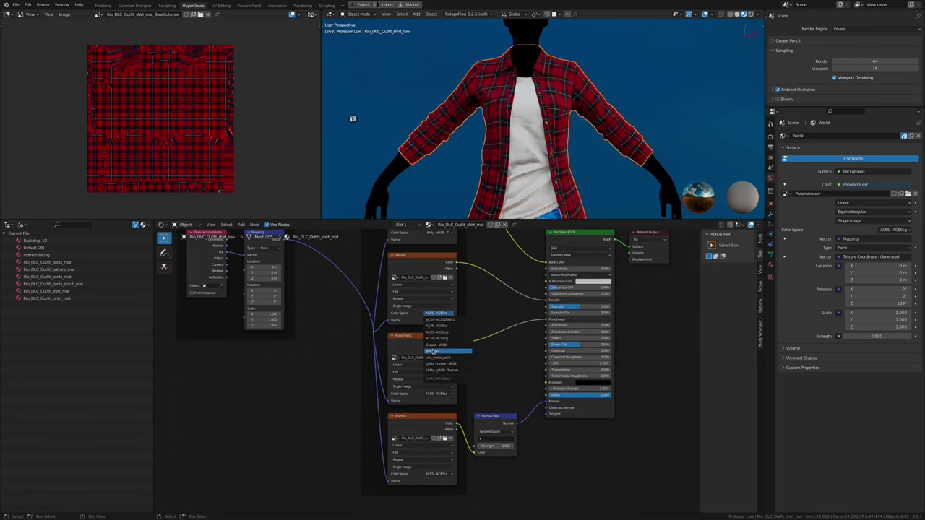
Step: Set the roughness and normal map textures' Color Space to Non-Color
left_click(437, 394)
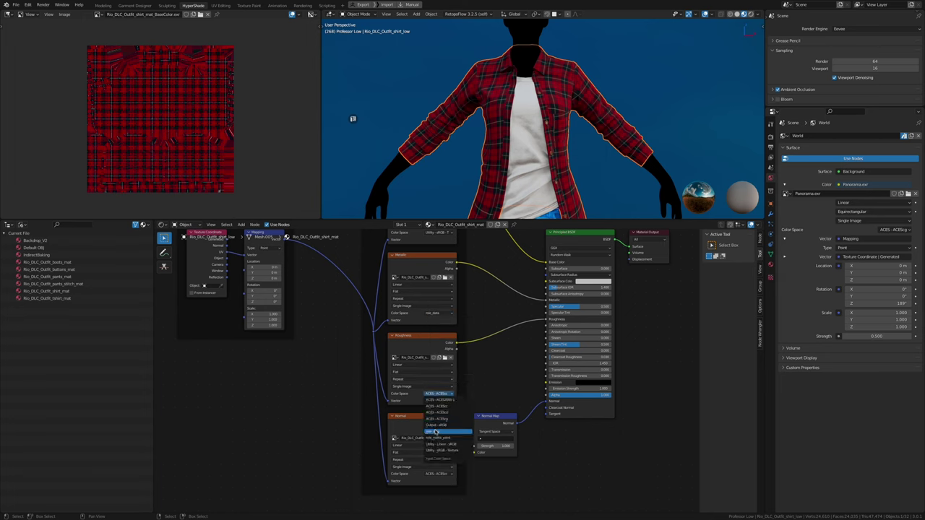
left_click(434, 432)
left_click(439, 473)
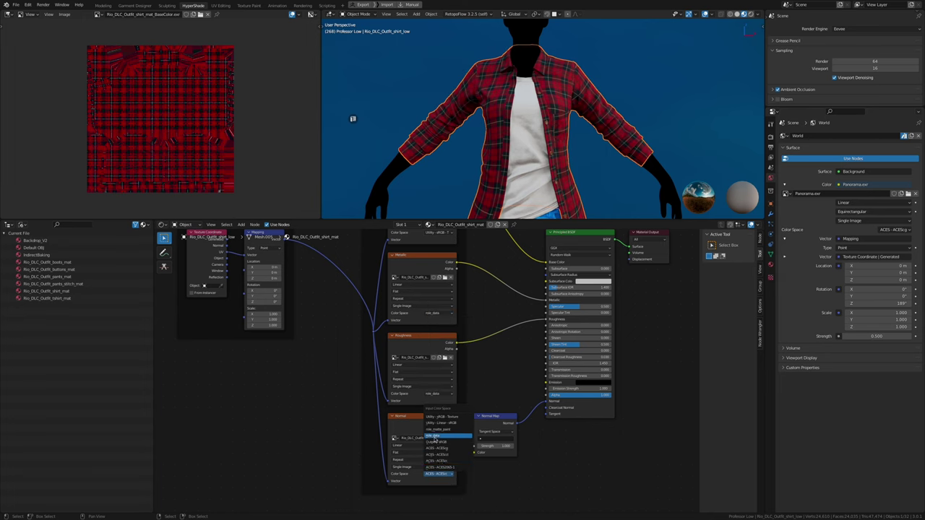
left_click(435, 438)
scroll(567, 85, "up", 5)
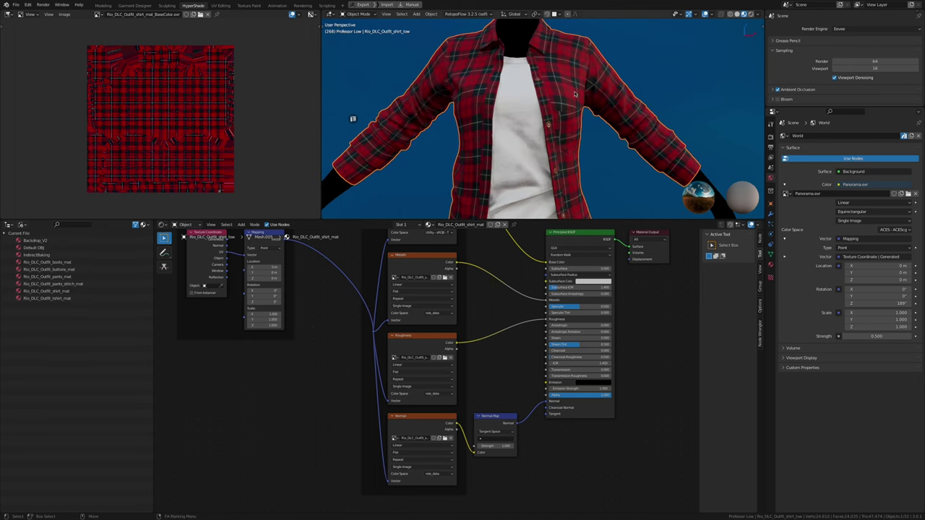
scroll(567, 84, "down", 5)
scroll(546, 142, "down", 3)
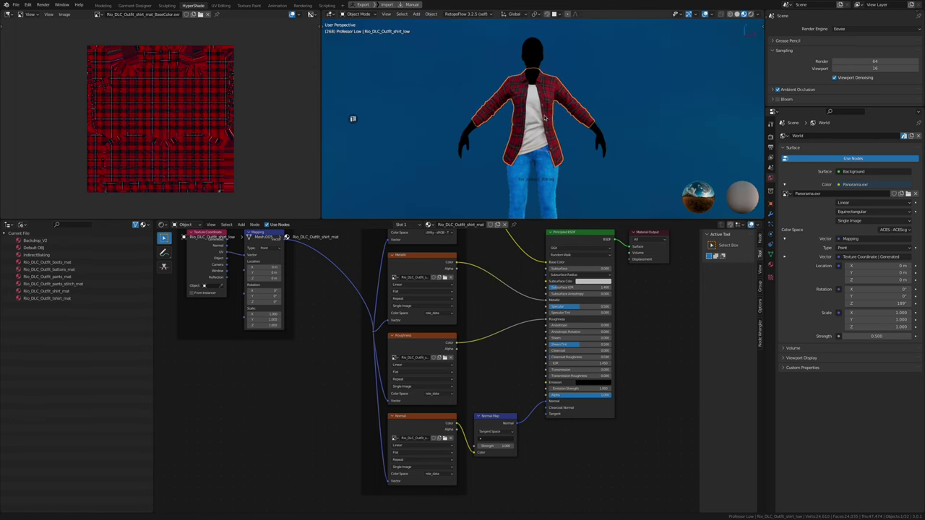
scroll(545, 142, "down", 2)
Step: Bring up the outfit render as the ACES.exr document in Affinity Photo
left_click(547, 147)
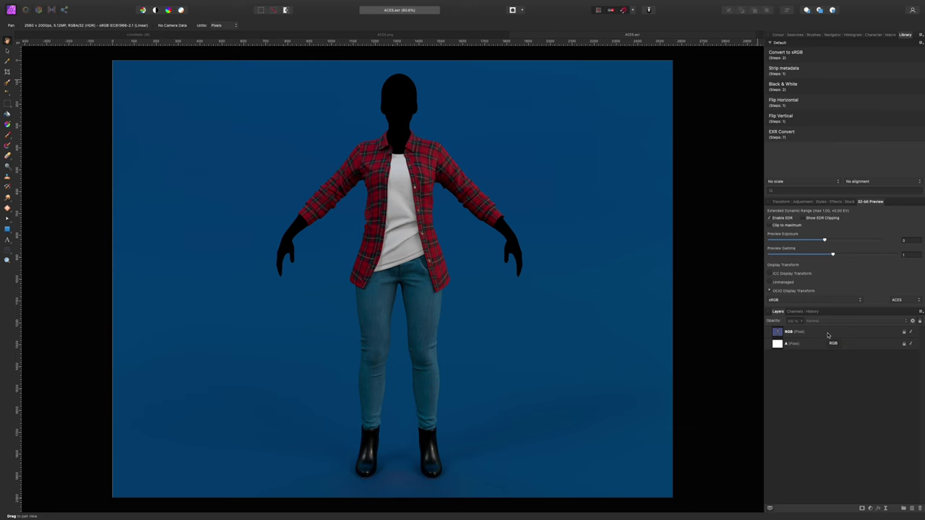
Step: Verify the Colour preferences point the OpenColorIO config to ACES for Blender
left_click(827, 334)
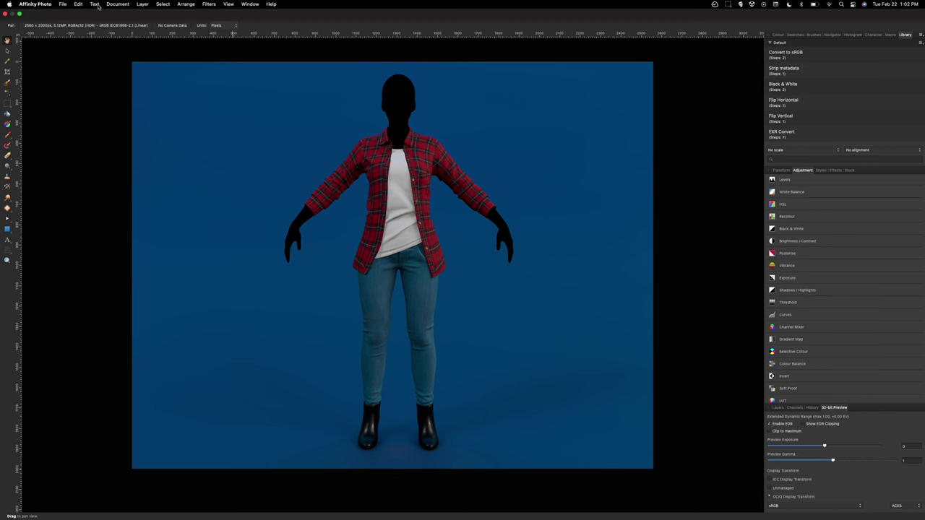
left_click(76, 5)
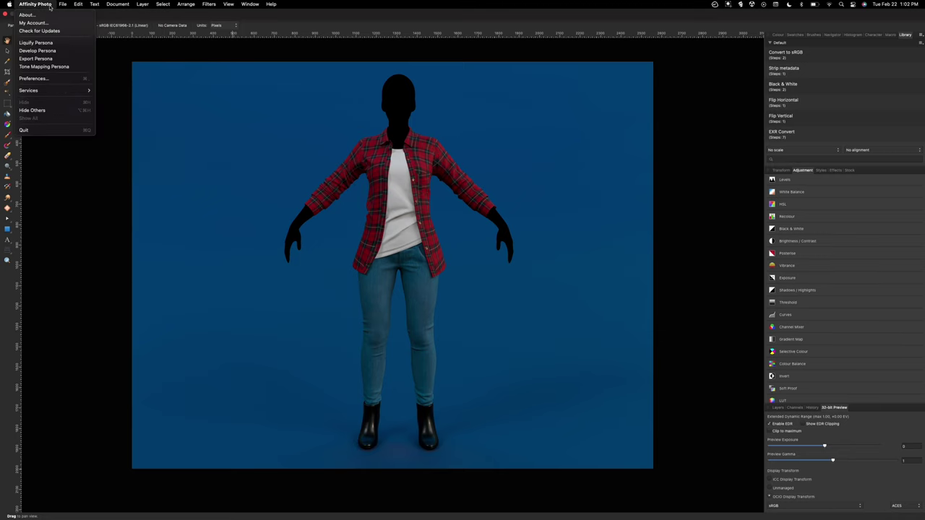
left_click(33, 78)
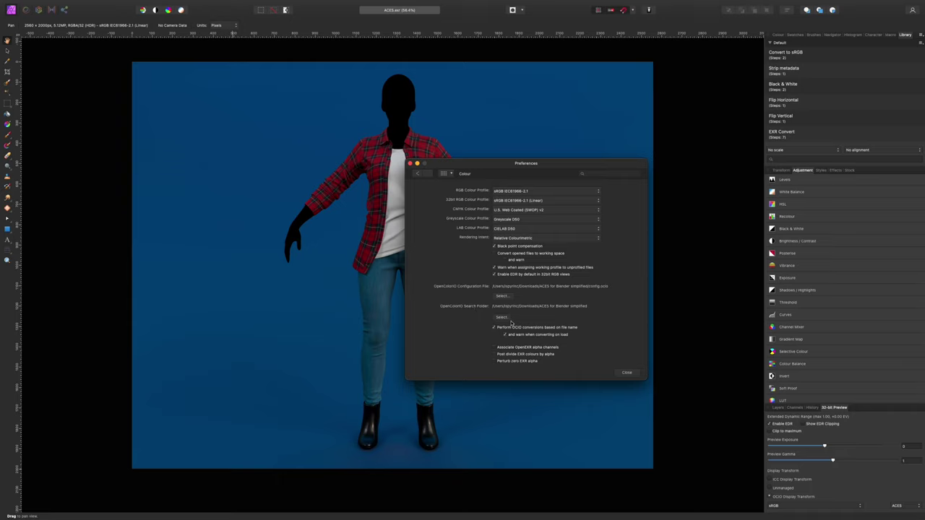
left_click(625, 372)
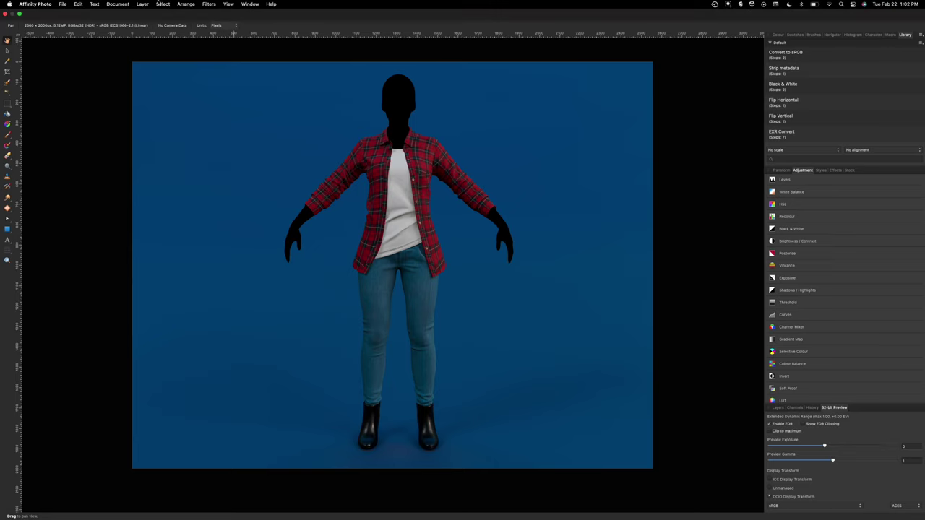
Step: Compare the render under ICC and OCIO display transforms in the 32-bit Preview panel
left_click(228, 5)
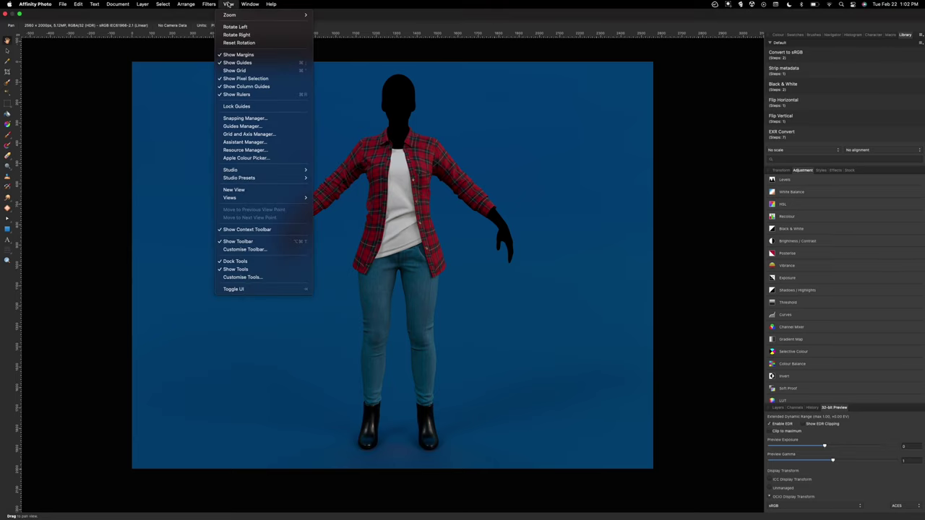
mouse_move(231, 169)
left_click(544, 207)
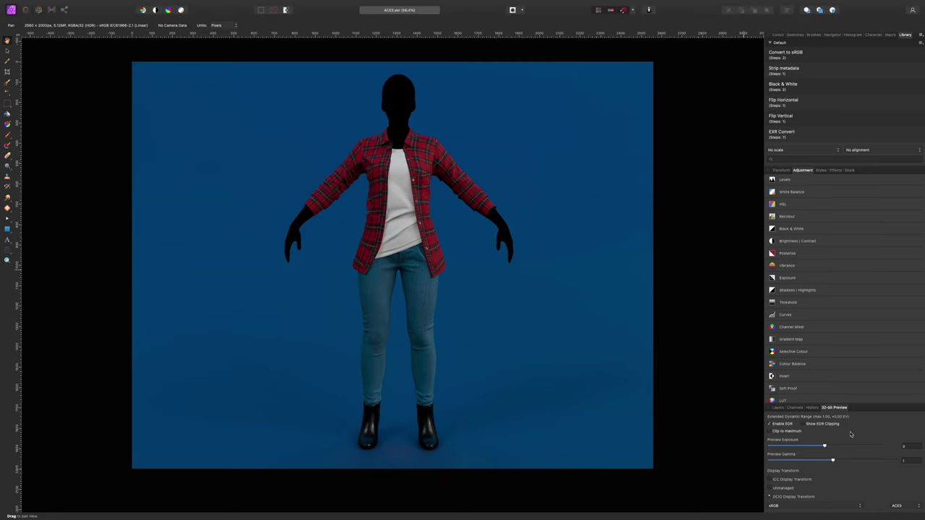
left_click(778, 481)
left_click(779, 497)
left_click(781, 479)
left_click(780, 497)
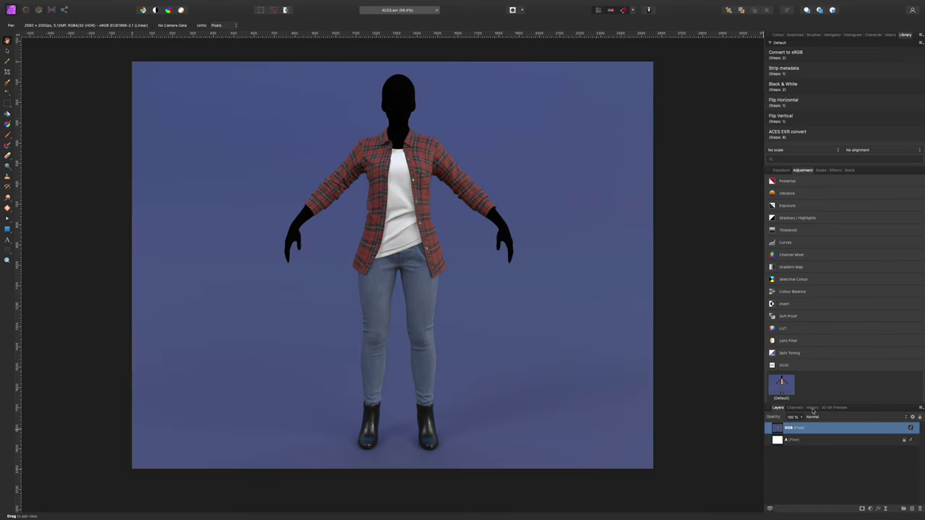
Step: Add a test OCIO adjustment above the RGB layer, then delete it
left_click(778, 387)
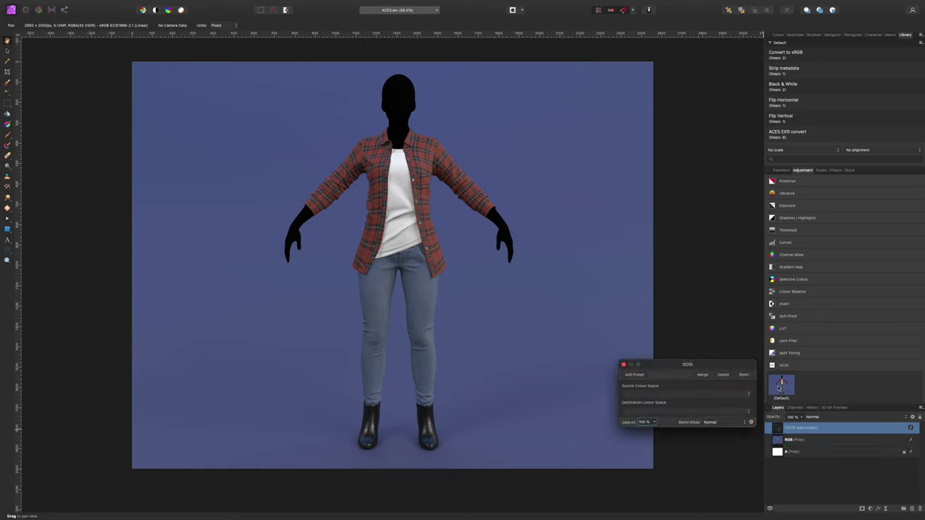
left_click(622, 364)
left_click_drag(799, 434, 919, 507)
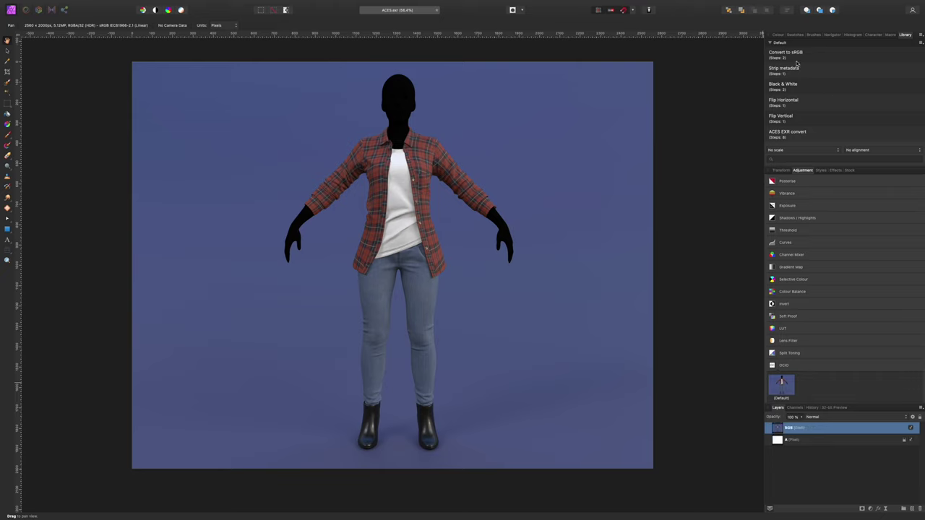
Step: Run the ACES EXR convert macro from the Library panel
left_click(890, 34)
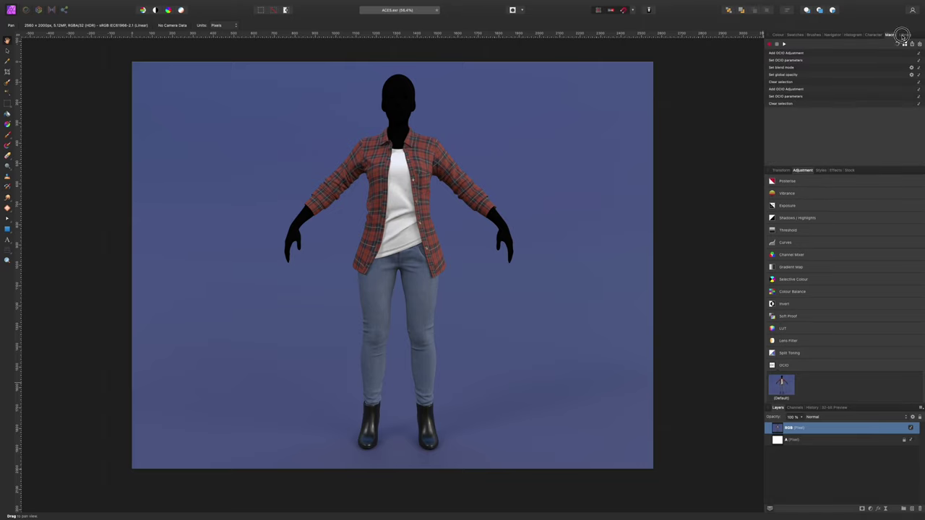
left_click(904, 35)
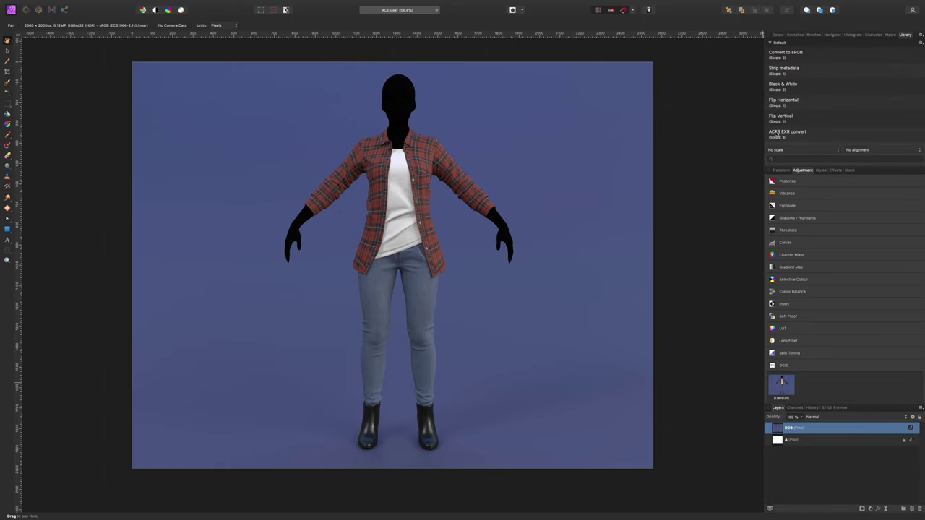
left_click(774, 134)
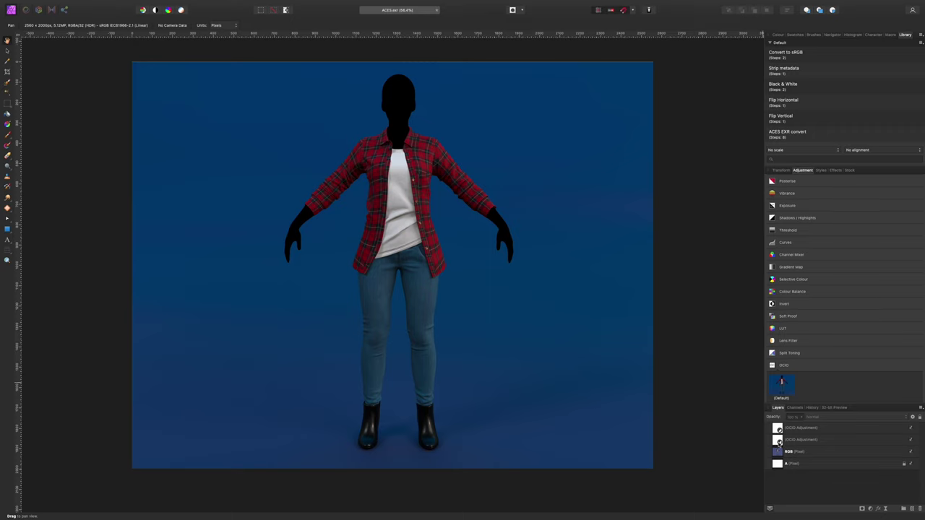
left_click(779, 441)
double_click(778, 441)
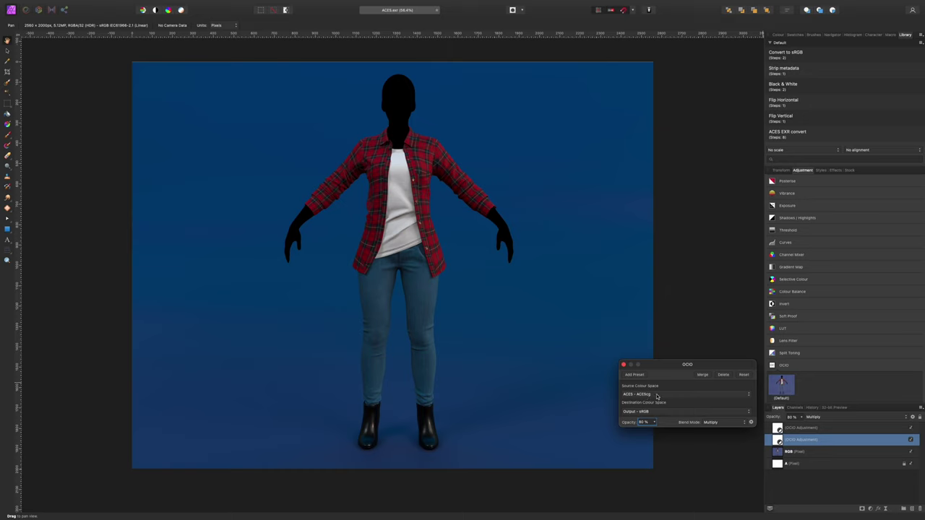
left_click(656, 396)
key("Escape")
left_click(645, 395)
key("Escape")
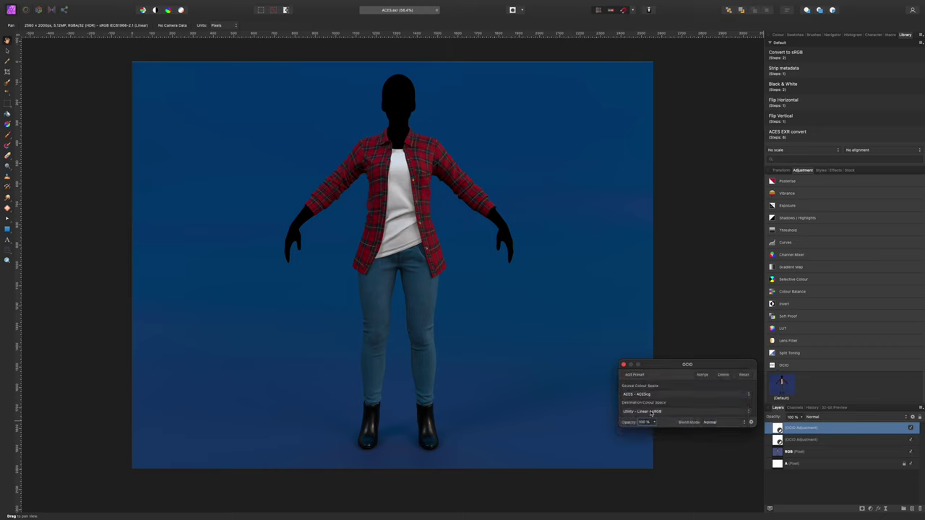
left_click(651, 412)
left_click(658, 413)
left_click(624, 364)
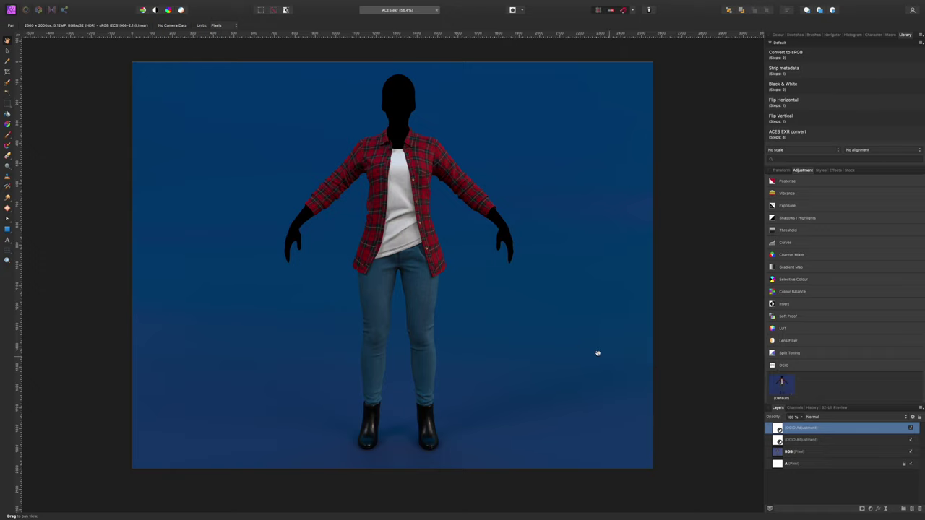
Step: Compare ACES4 against the corrected ACES.exr, ending on ACES4 under OCIO preview
scroll(394, 95, "up", 1)
left_click(351, 34)
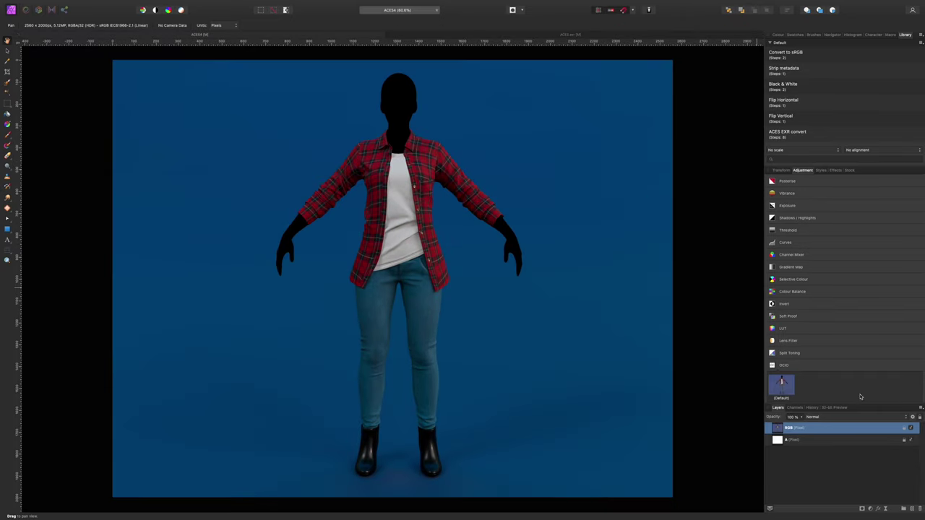
left_click(836, 408)
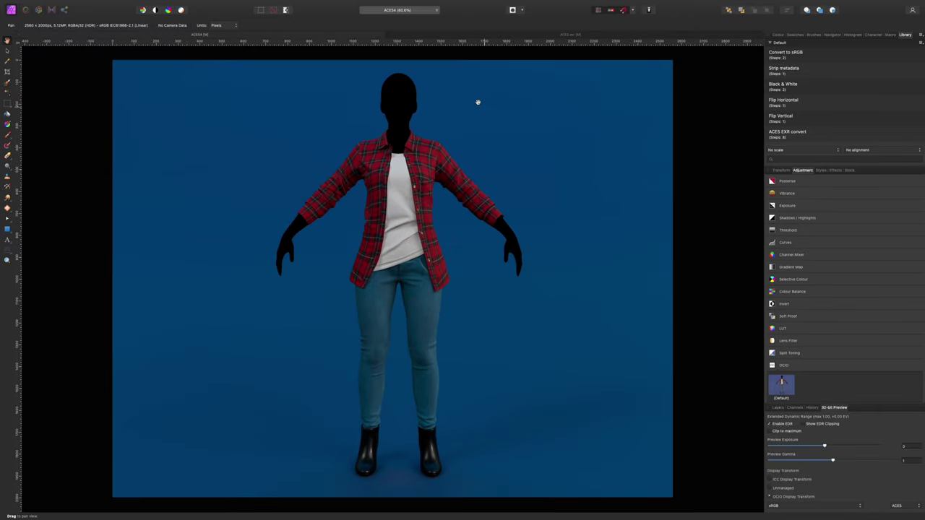
left_click(403, 36)
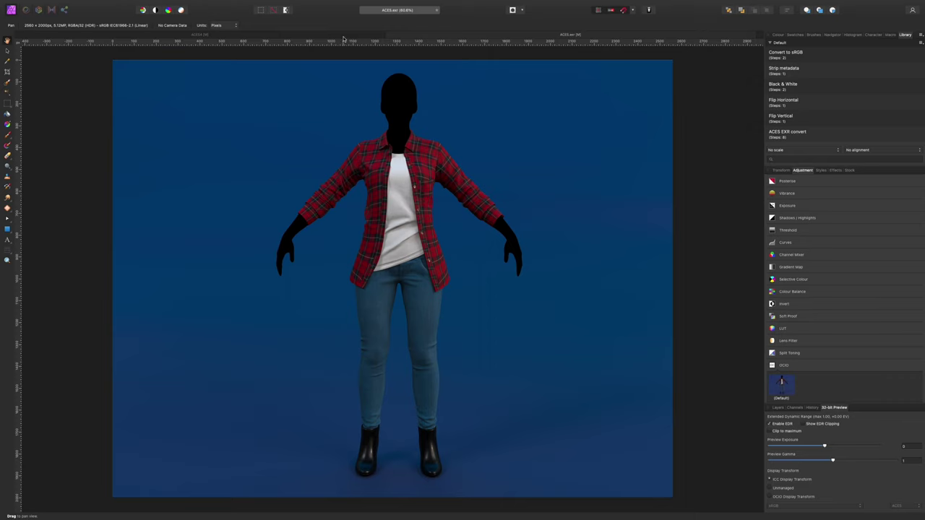
left_click(344, 37)
left_click(396, 36)
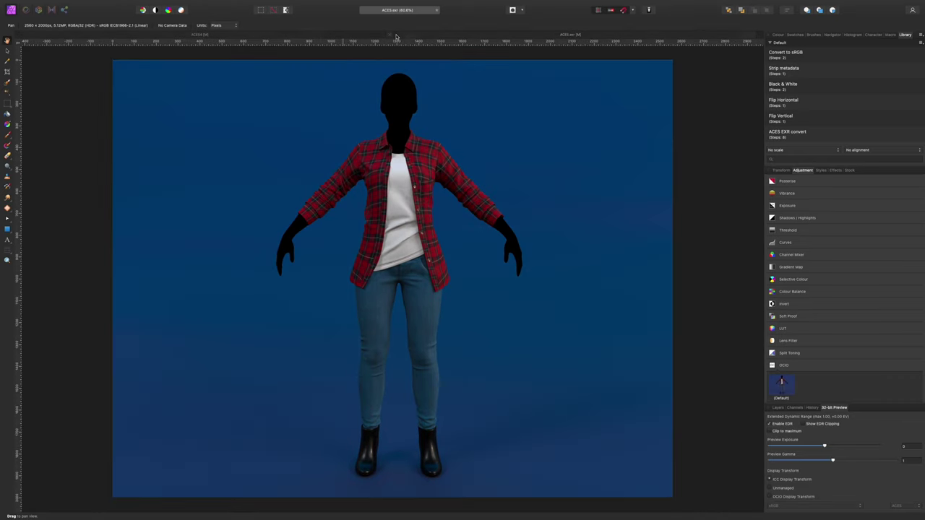
left_click(348, 38)
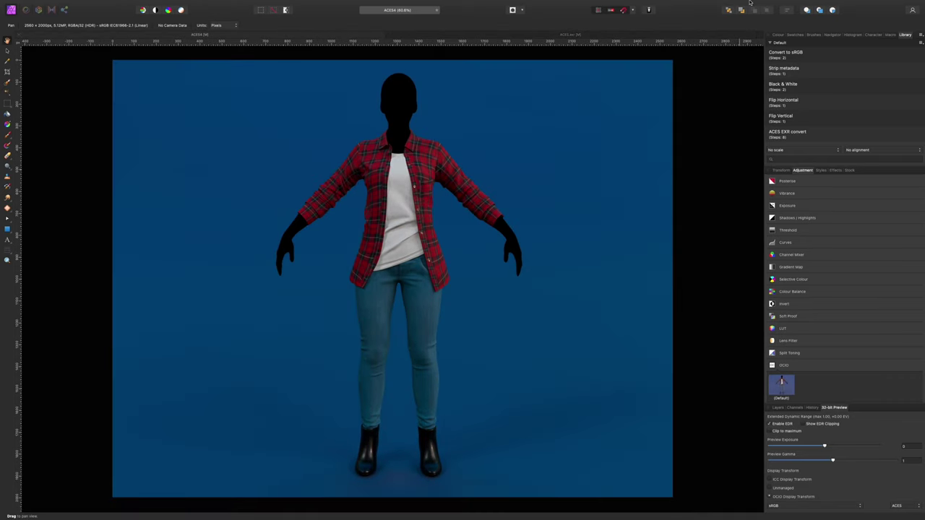